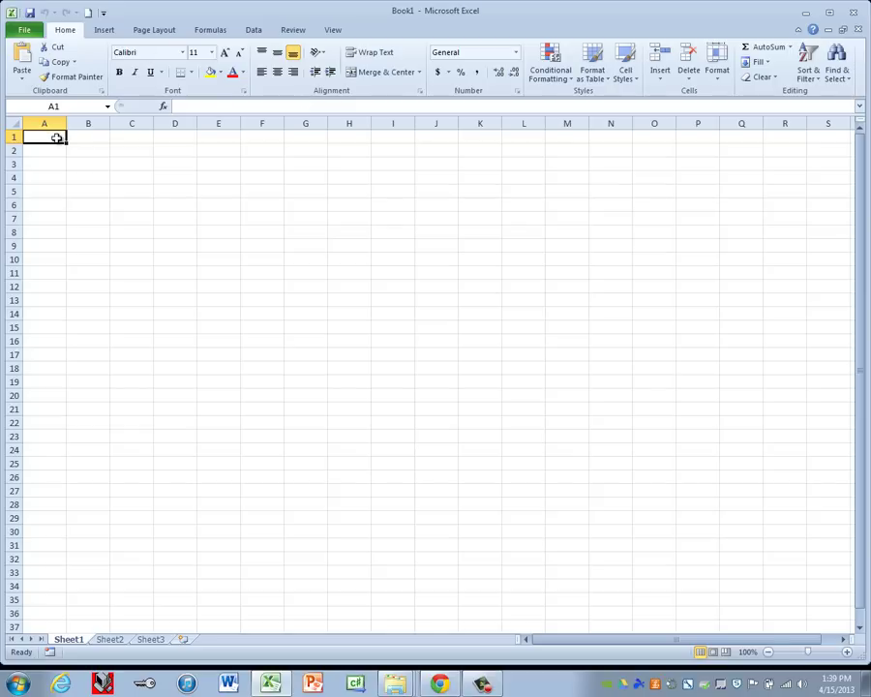
# Enter the title HOLLINGSWORTH MERCANTILE in A1 and the subtitle Cereal Inventory in A2
pyautogui.write('HOLLING')
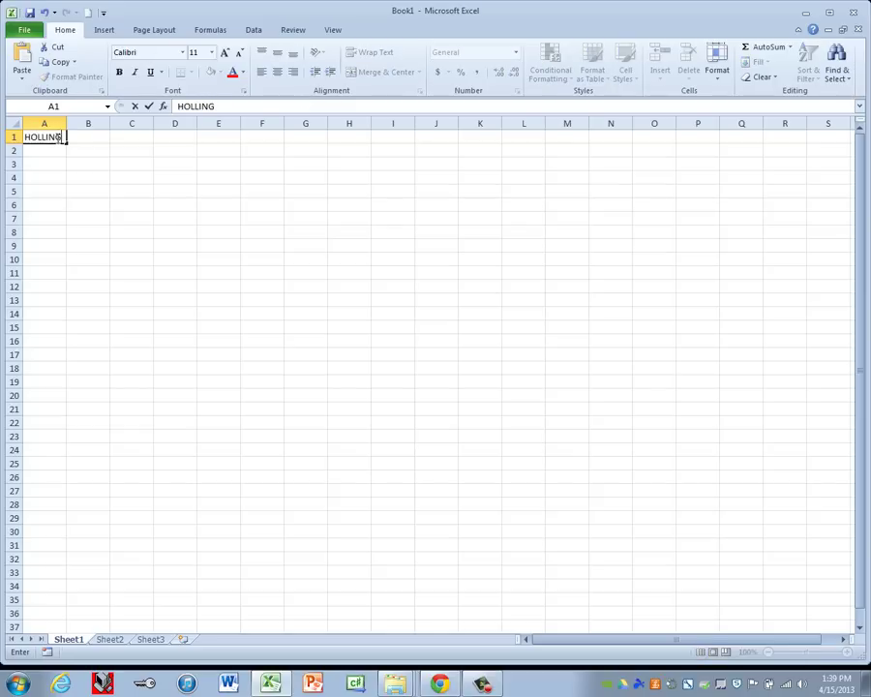
pyautogui.write('SWORTH')
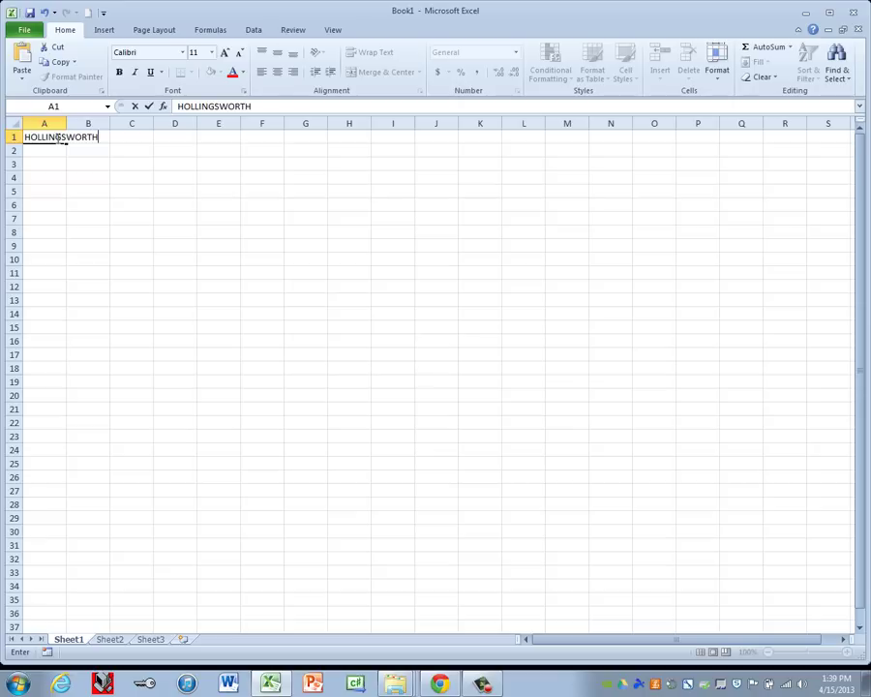
pyautogui.write(' MERCANTILE')
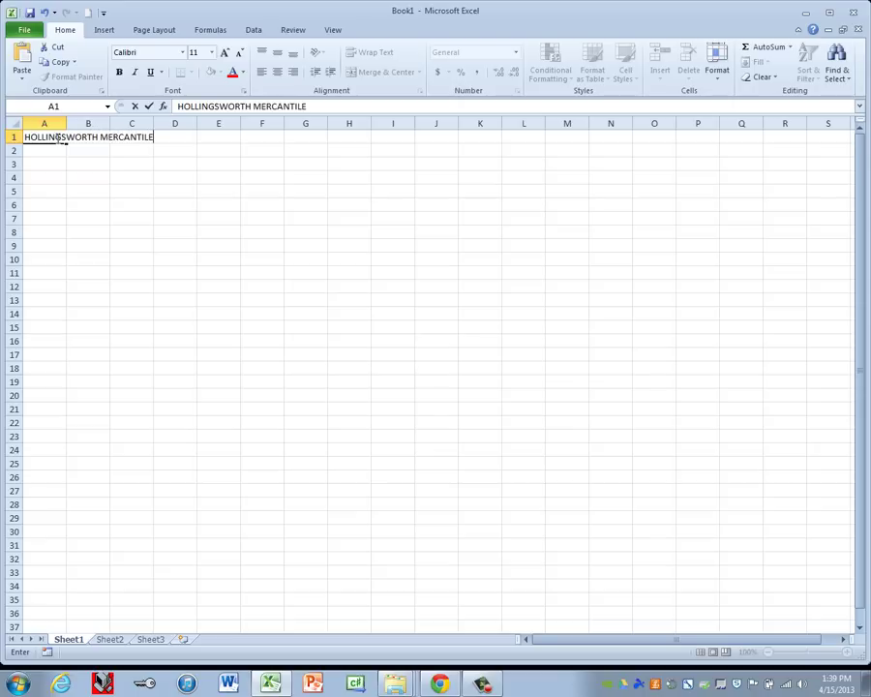
pyautogui.press('Return')
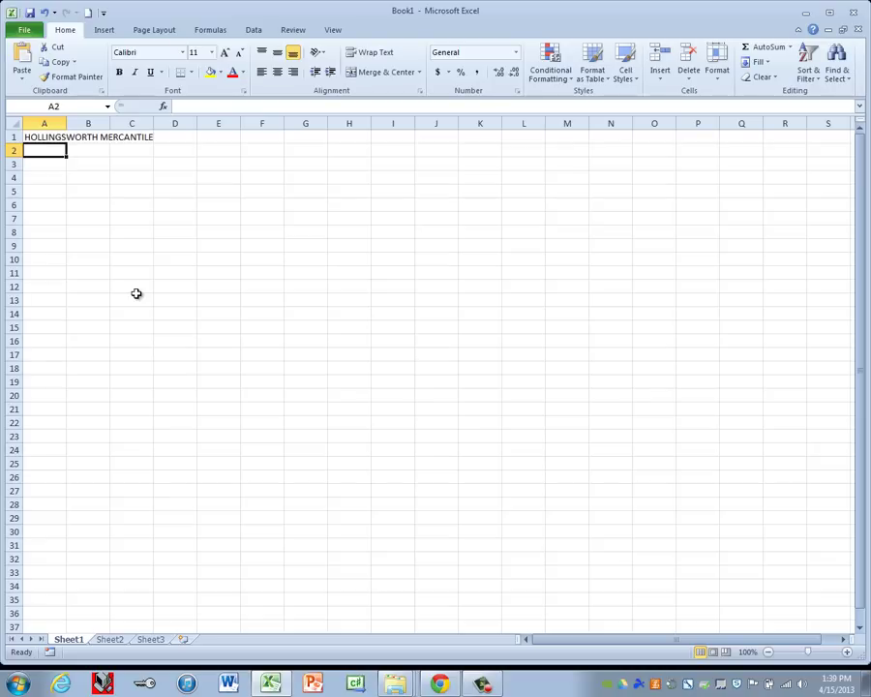
pyautogui.write('Cereal I')
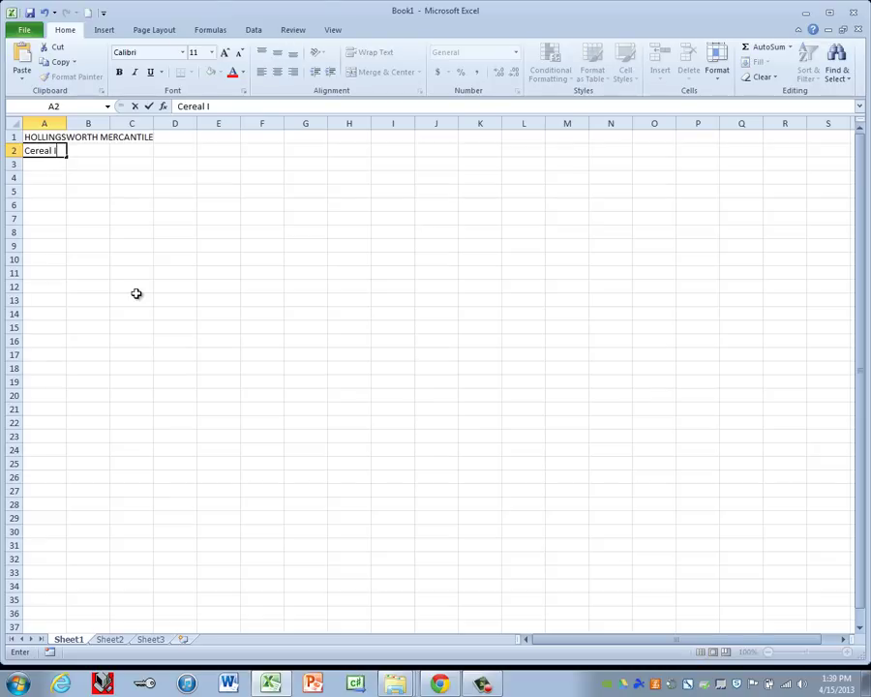
pyautogui.write('nventory')
pyautogui.press('Return')
pyautogui.press('Return')
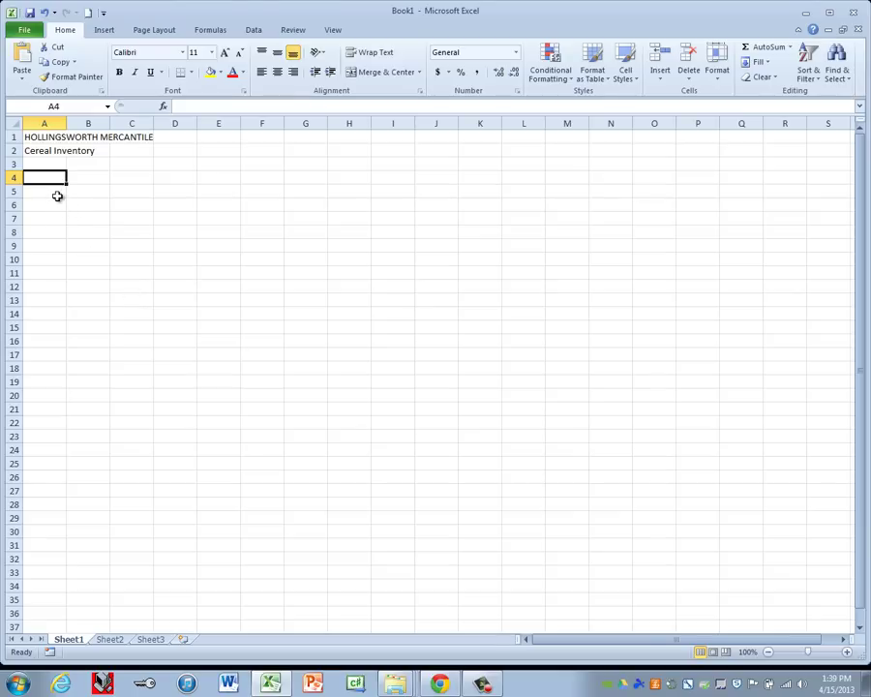
# Enter the column headings Type, Units, Cost and Total in cells A4 to D4
pyautogui.write('Type')
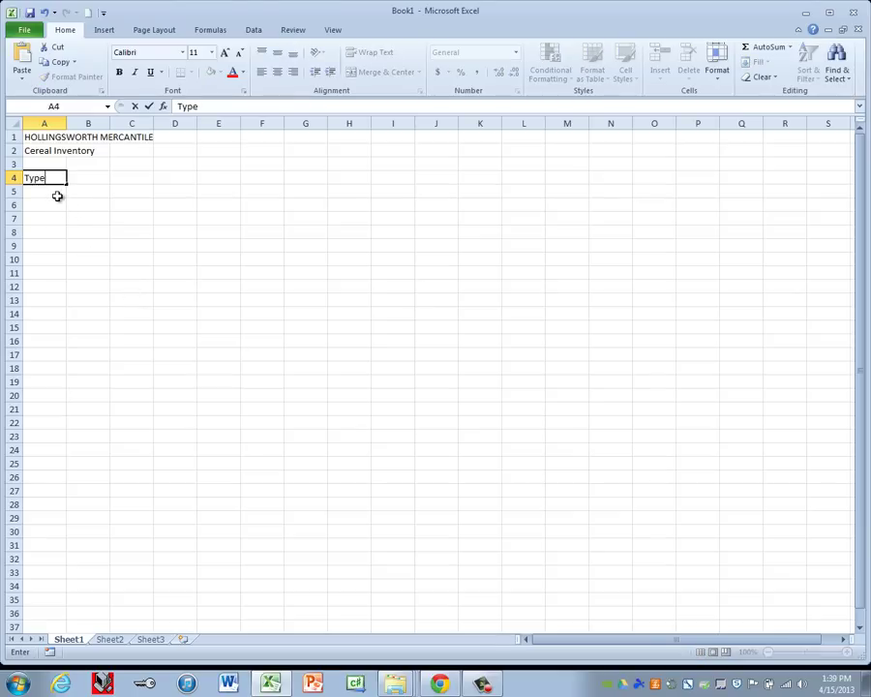
pyautogui.press('Tab')
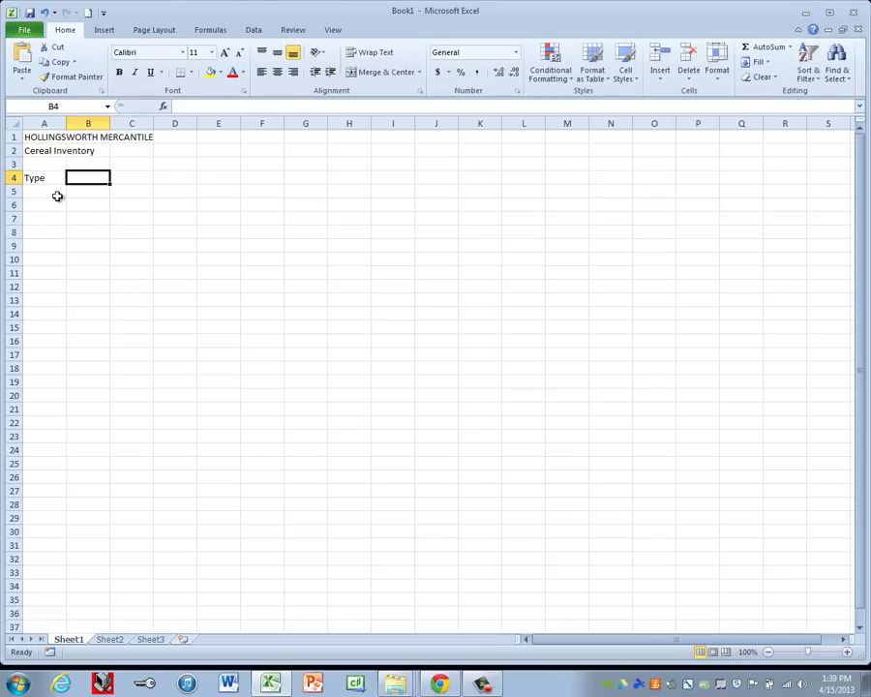
pyautogui.write('Unit')
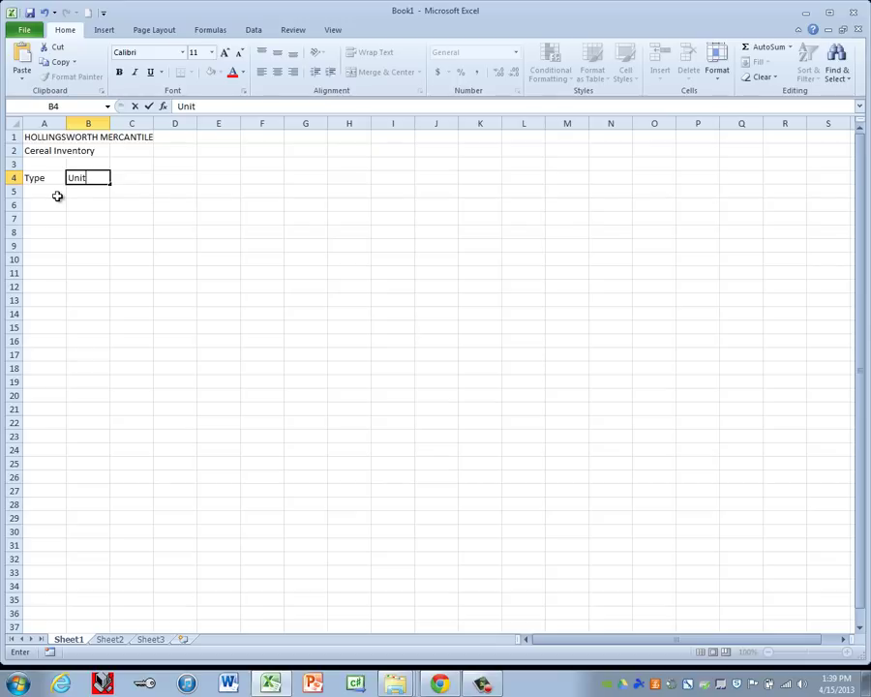
pyautogui.write('s')
pyautogui.press('Tab')
pyautogui.write('Cost')
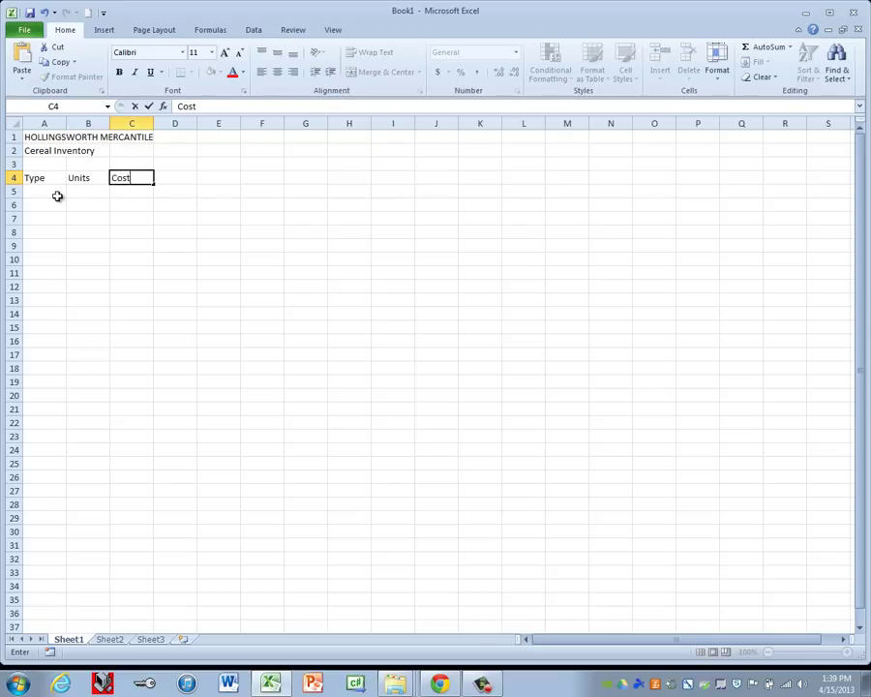
pyautogui.press('Tab')
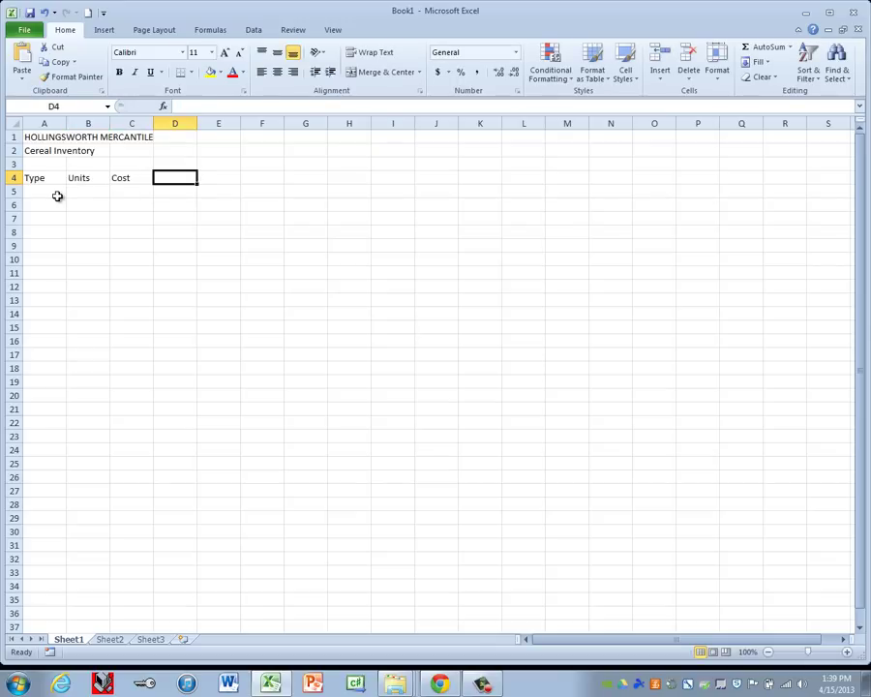
pyautogui.write('Total')
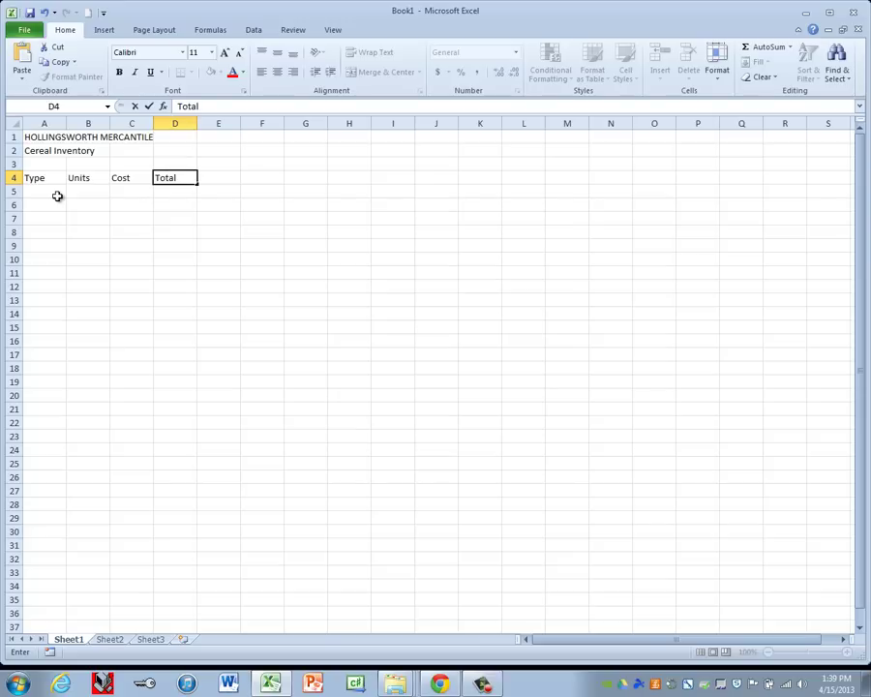
pyautogui.click(57, 195)
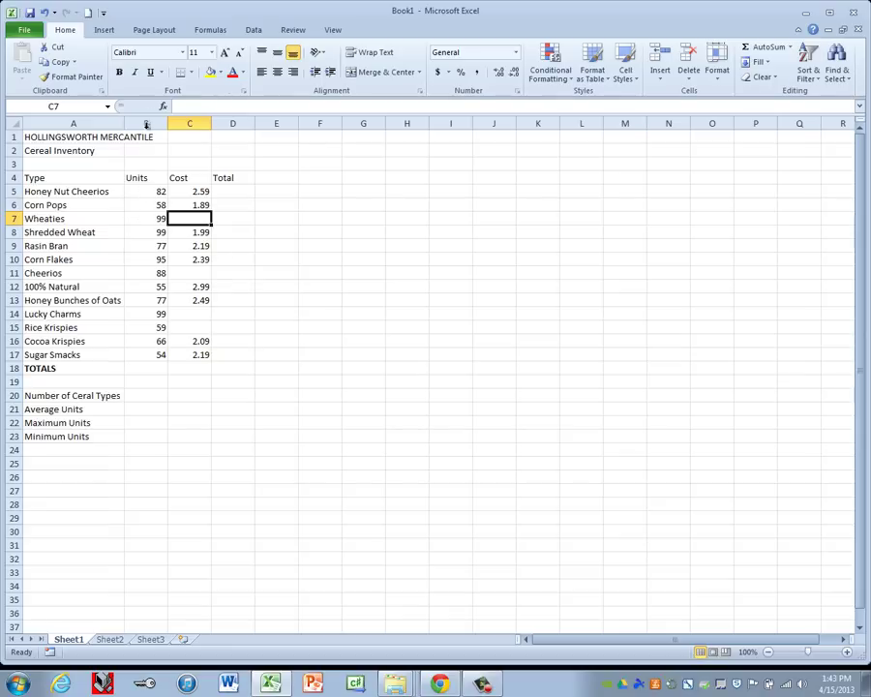
# Switch to Chrome, search the web for online grocery shopping in a new tab, and open the Netgrocer site
pyautogui.click(440, 683)
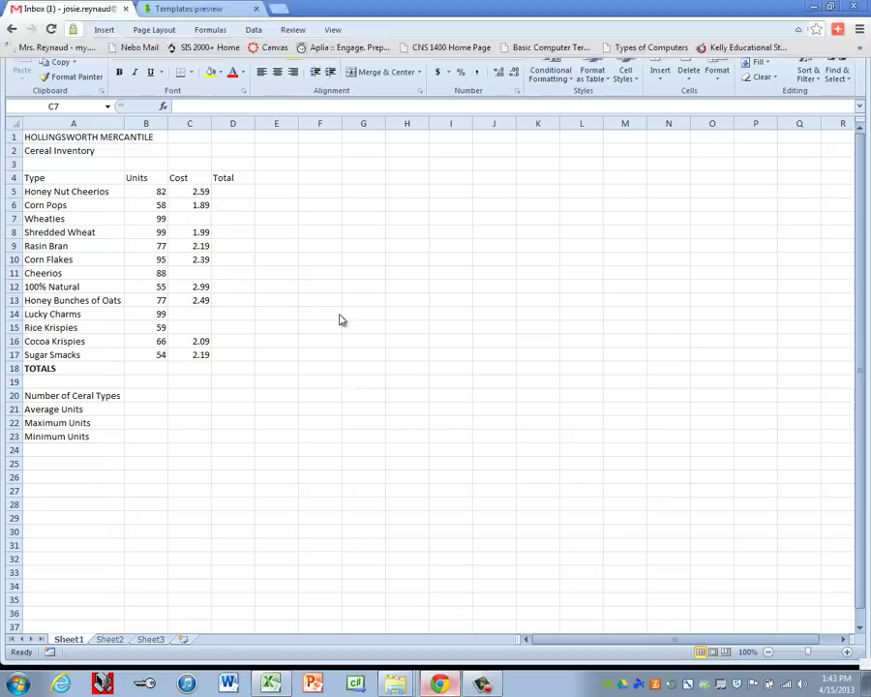
pyautogui.click(279, 9)
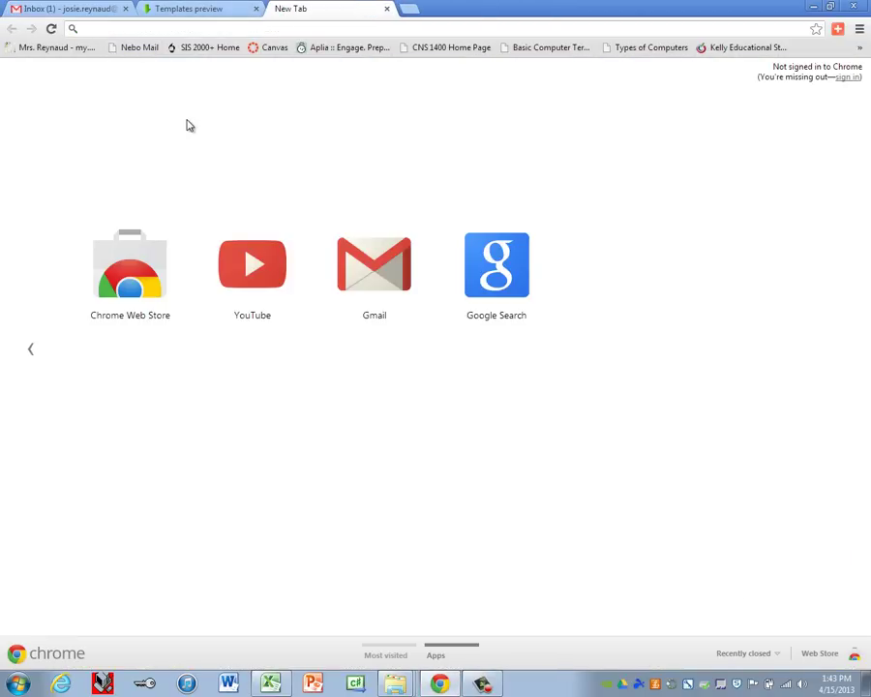
pyautogui.write('online grocery')
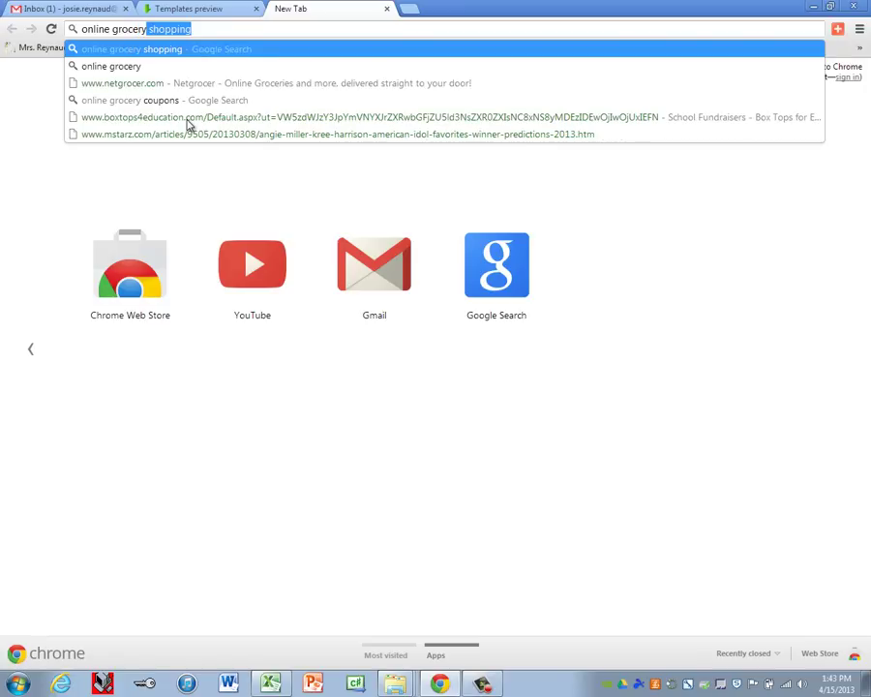
pyautogui.press('Return')
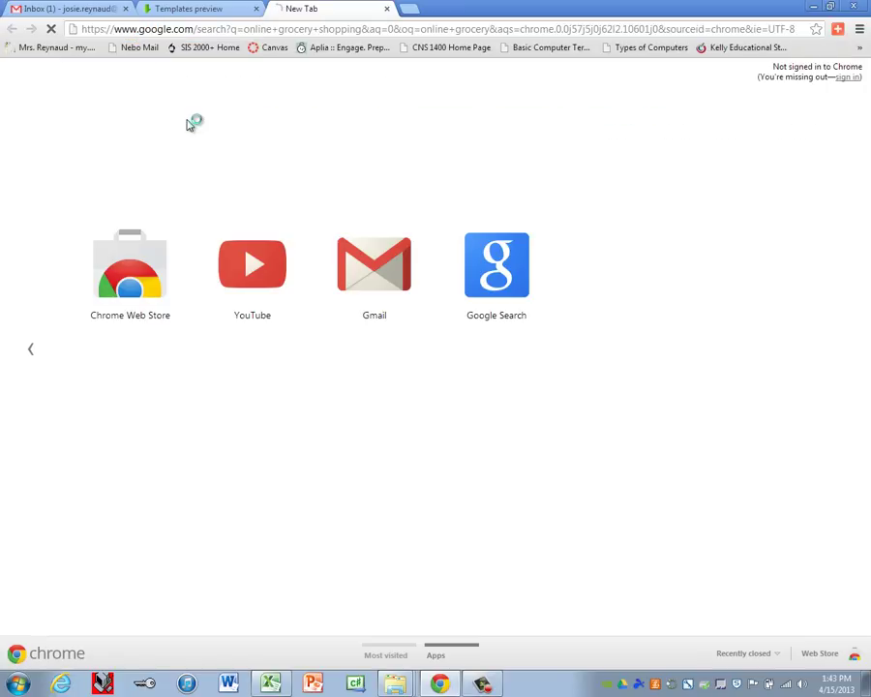
pyautogui.click(190, 402)
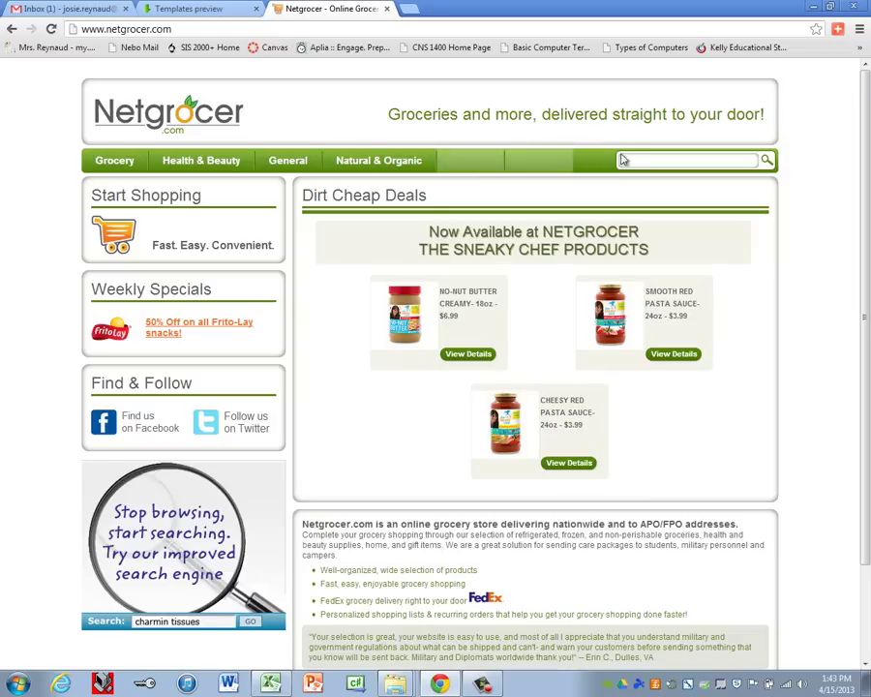
# Search Netgrocer for Wheaties and enter the price 5.39 as the Wheaties cost in C7 of the Excel sheet
pyautogui.click(630, 159)
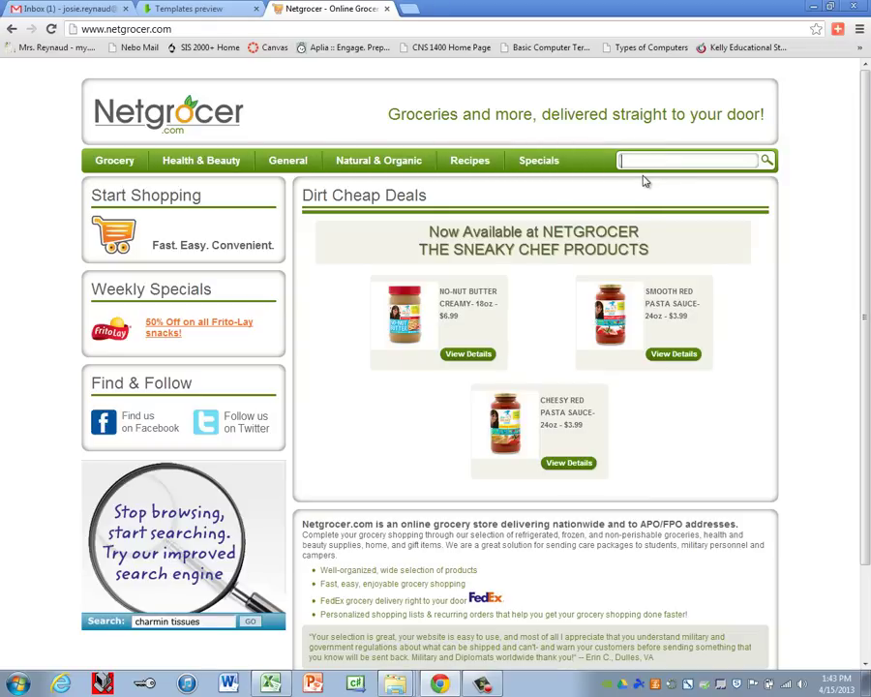
pyautogui.write('Wheaties')
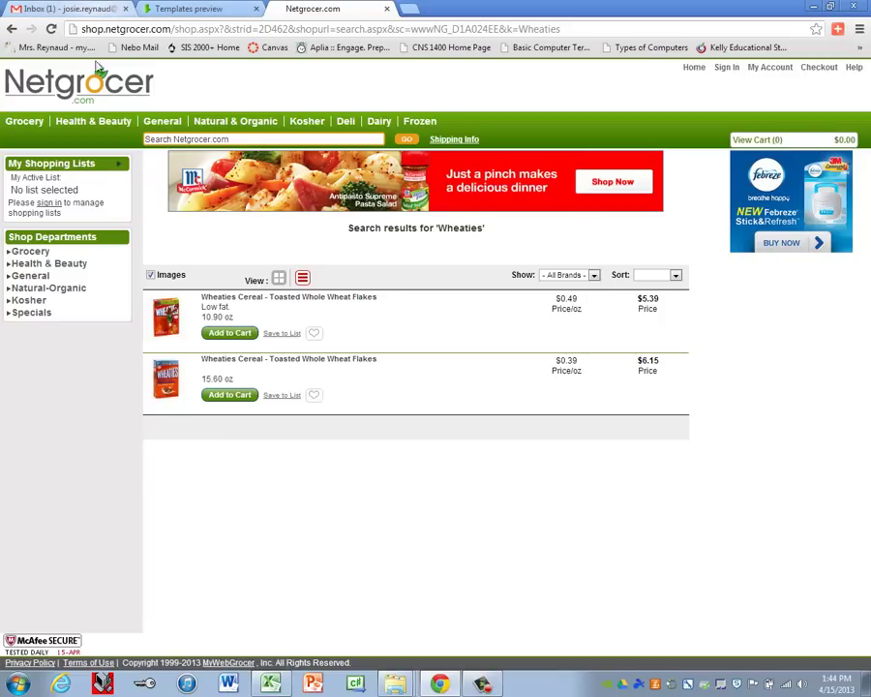
pyautogui.click(271, 683)
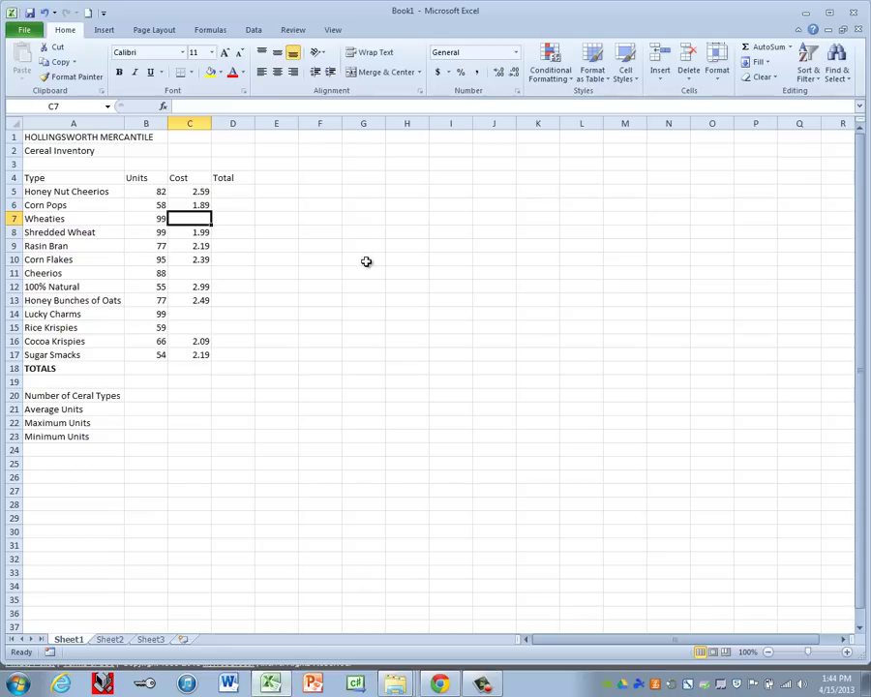
pyautogui.write('5.39')
# Switch back to Chrome and search Netgrocer for cheerios
pyautogui.hotkey('alt', 'Tab')
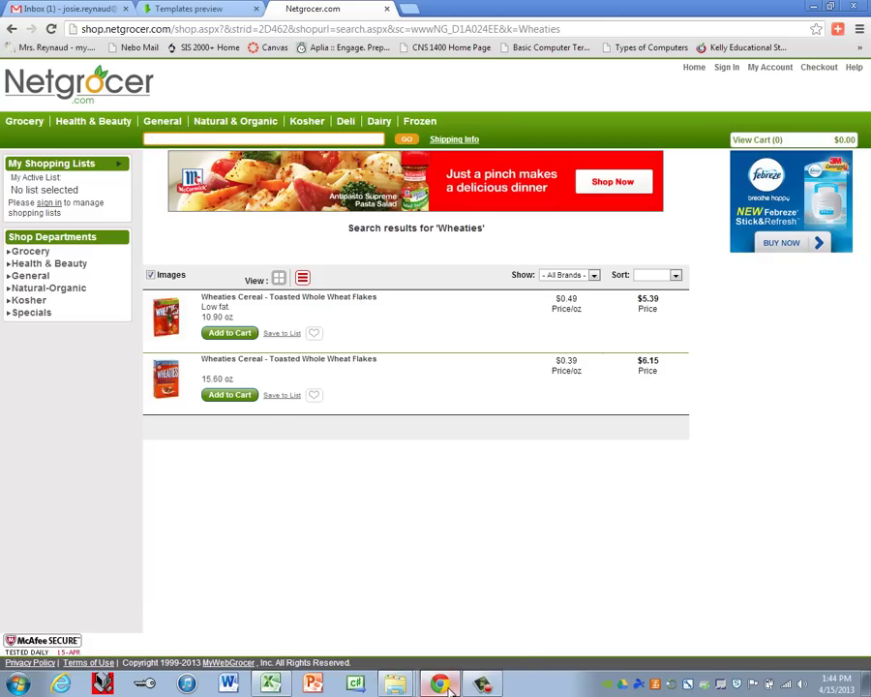
pyautogui.click(266, 685)
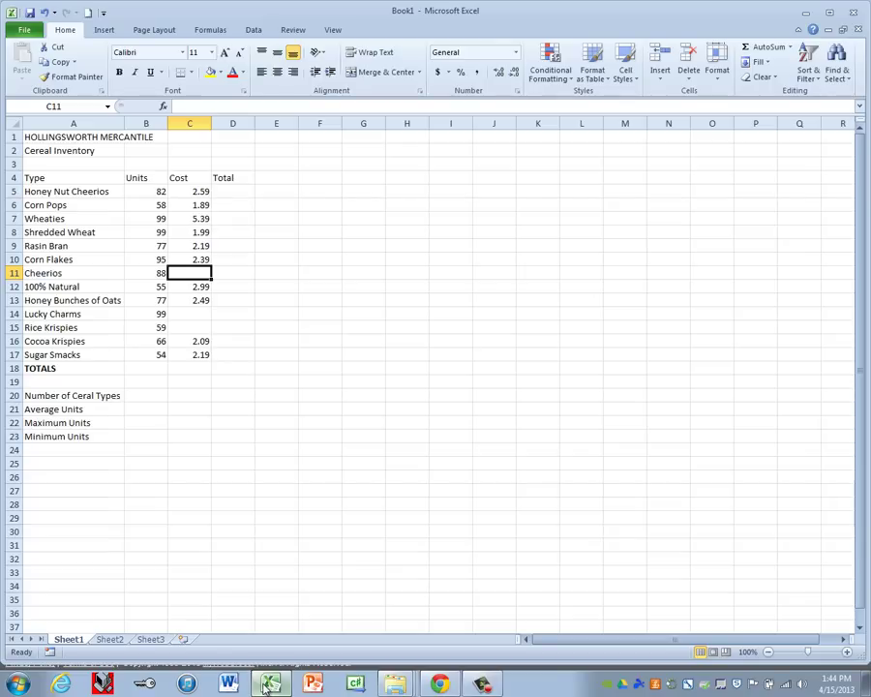
pyautogui.click(266, 685)
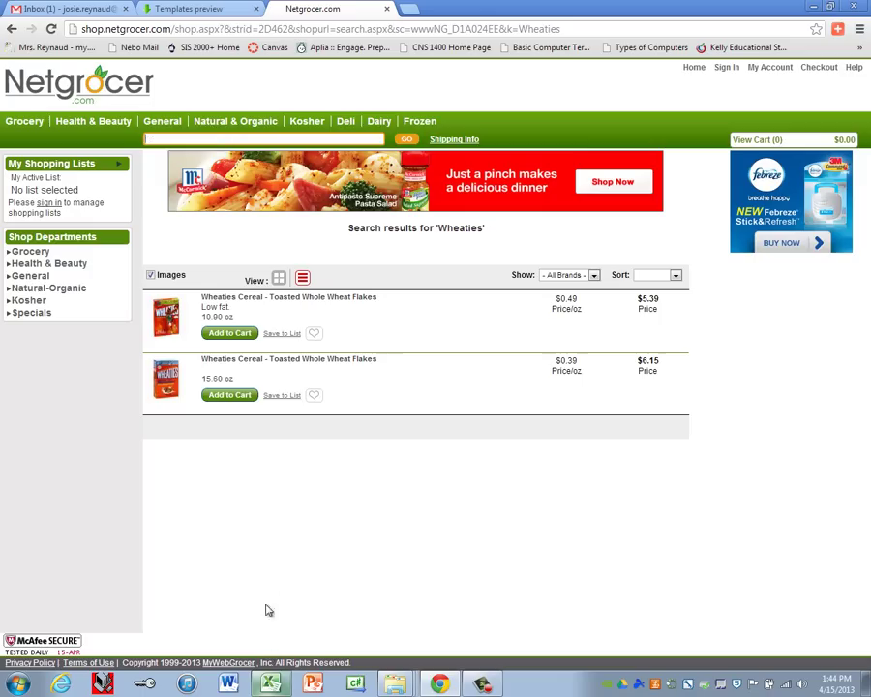
pyautogui.click(196, 139)
pyautogui.write('cheerios')
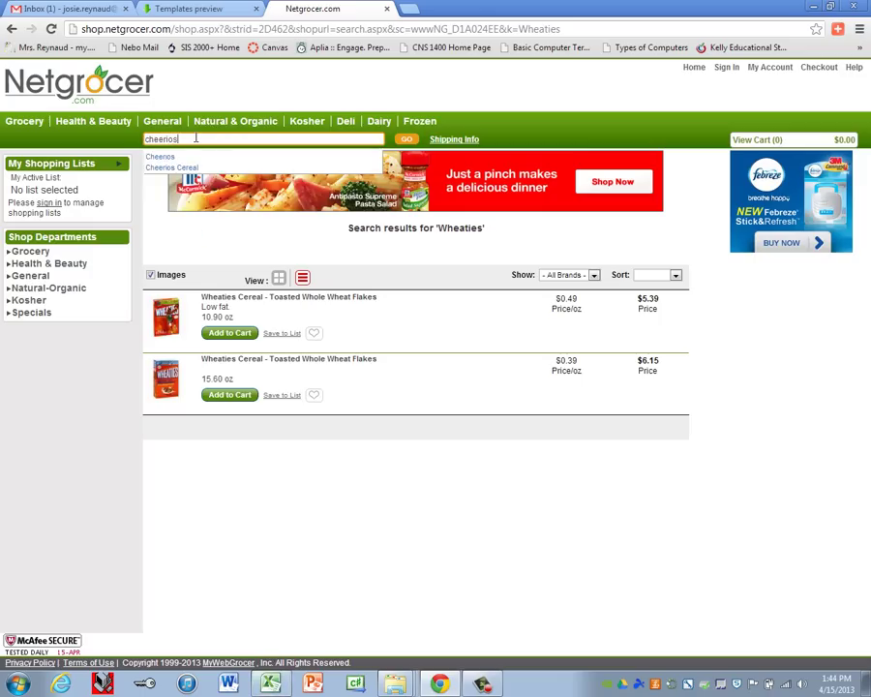
pyautogui.press('Return')
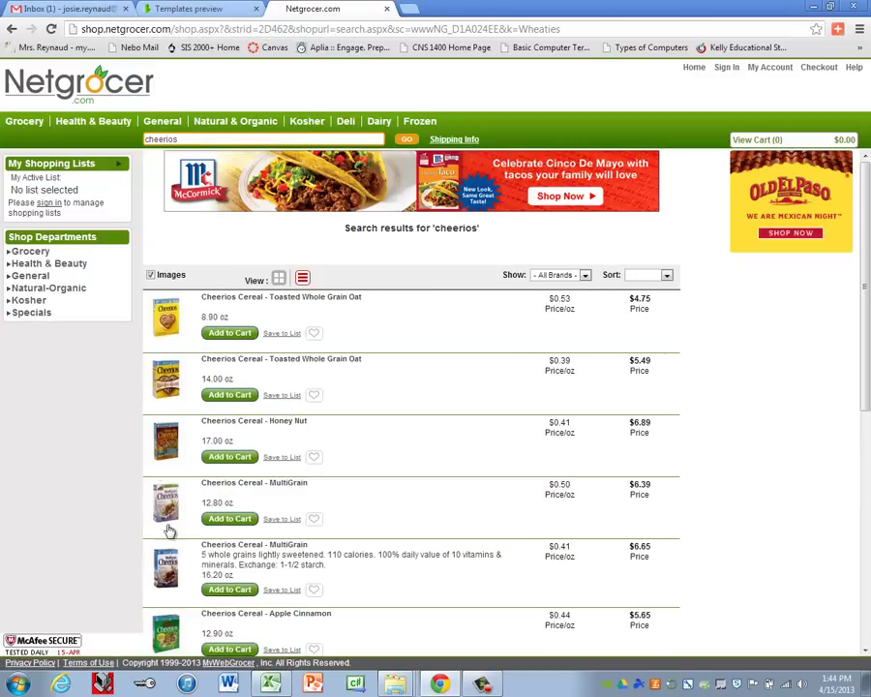
# Return to Excel and enter the missing costs: 4.75 for Cheerios, 3.75 for Lucky Charms and 3.98 for Rice Krispies
pyautogui.click(270, 684)
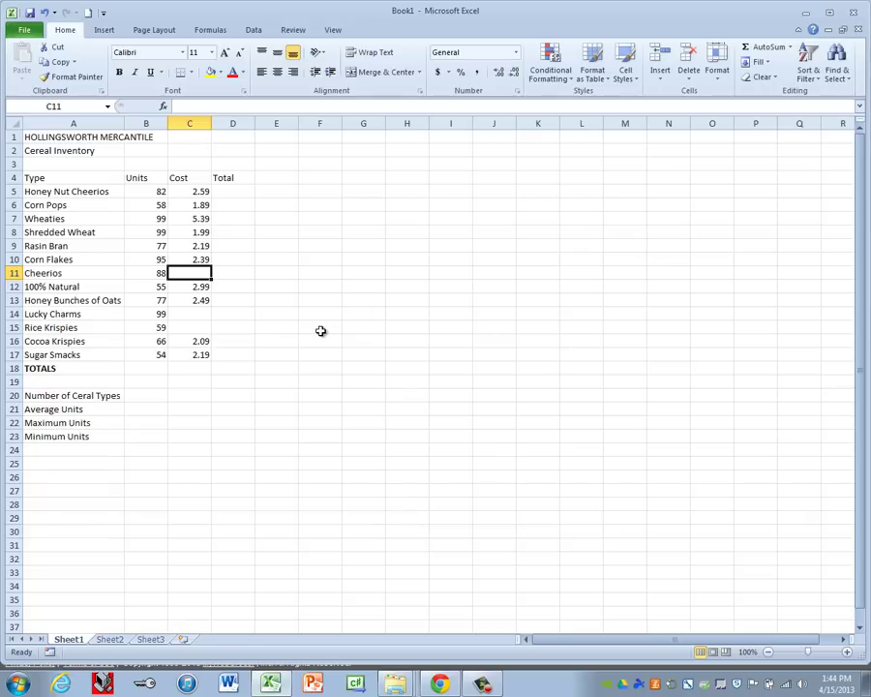
pyautogui.write('4.75')
pyautogui.press('Return')
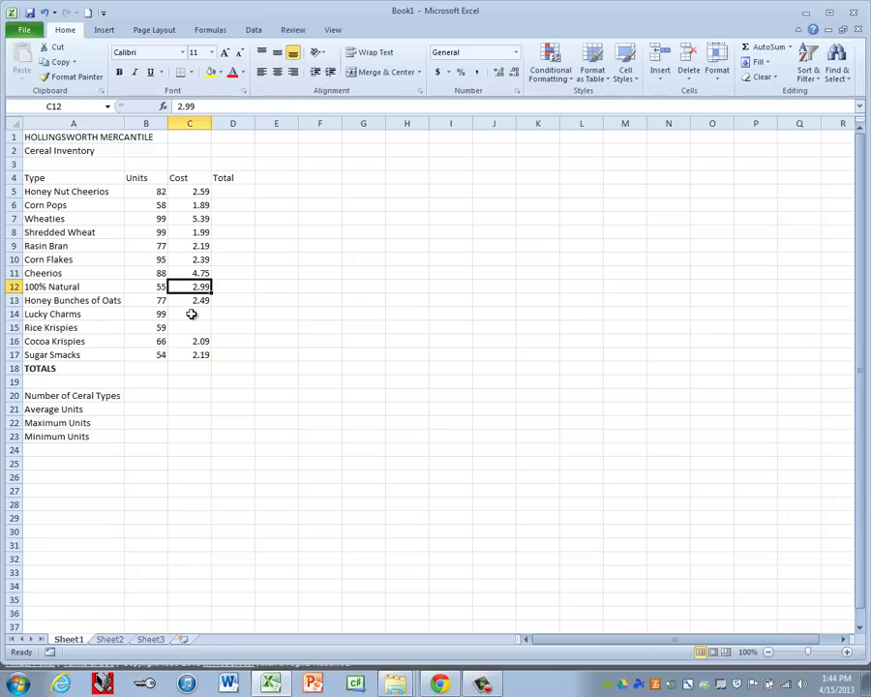
pyautogui.click(192, 313)
pyautogui.write('3.75')
pyautogui.press('Return')
pyautogui.write('3.98')
pyautogui.press('Return')
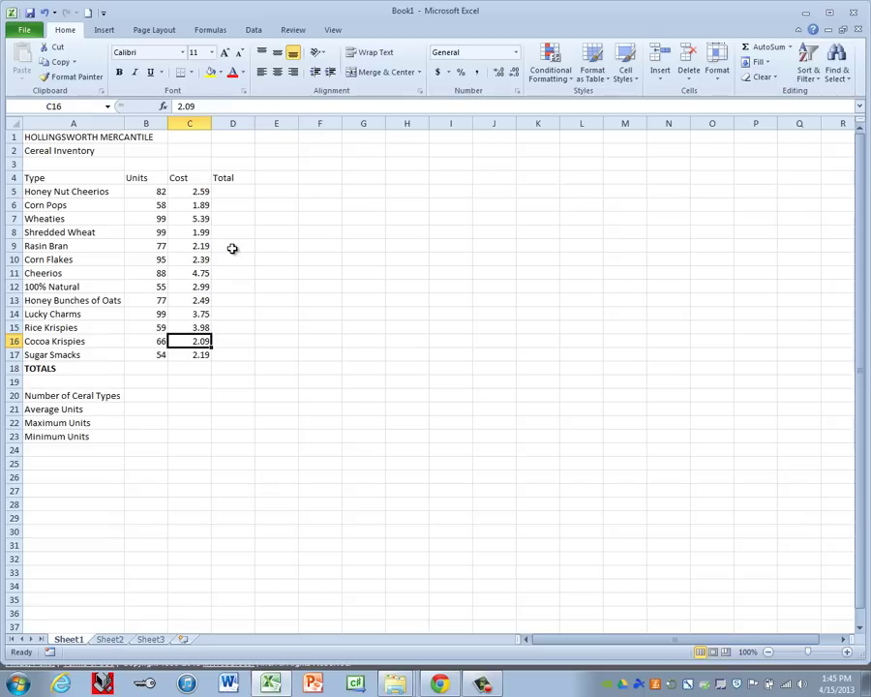
# Calculate the Honey Nut Cheerios total in D5 with =B5*C5 and fill the formula down through D17
pyautogui.click(230, 190)
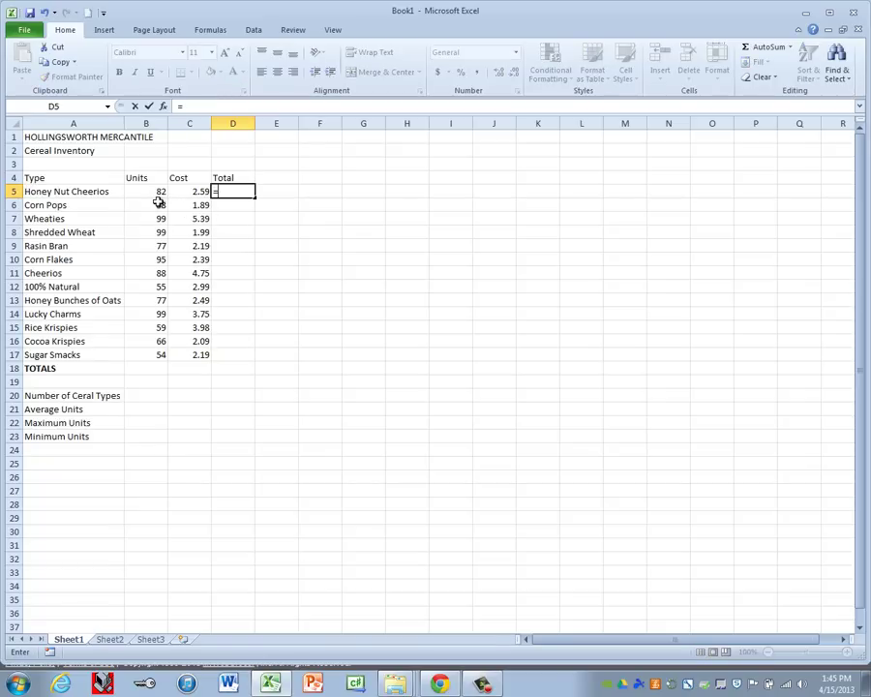
pyautogui.write('=')
pyautogui.click(153, 192)
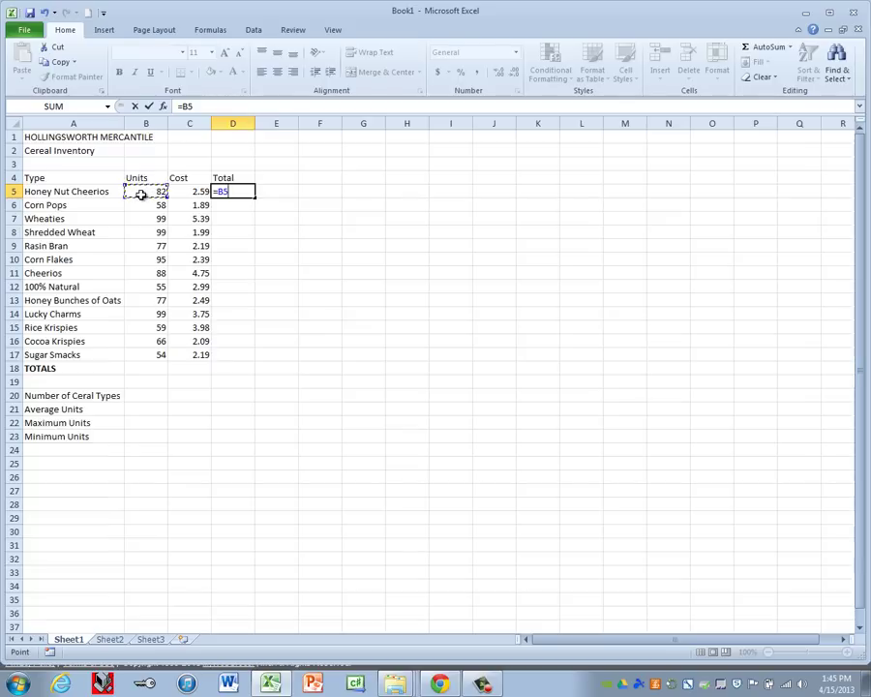
pyautogui.write('*')
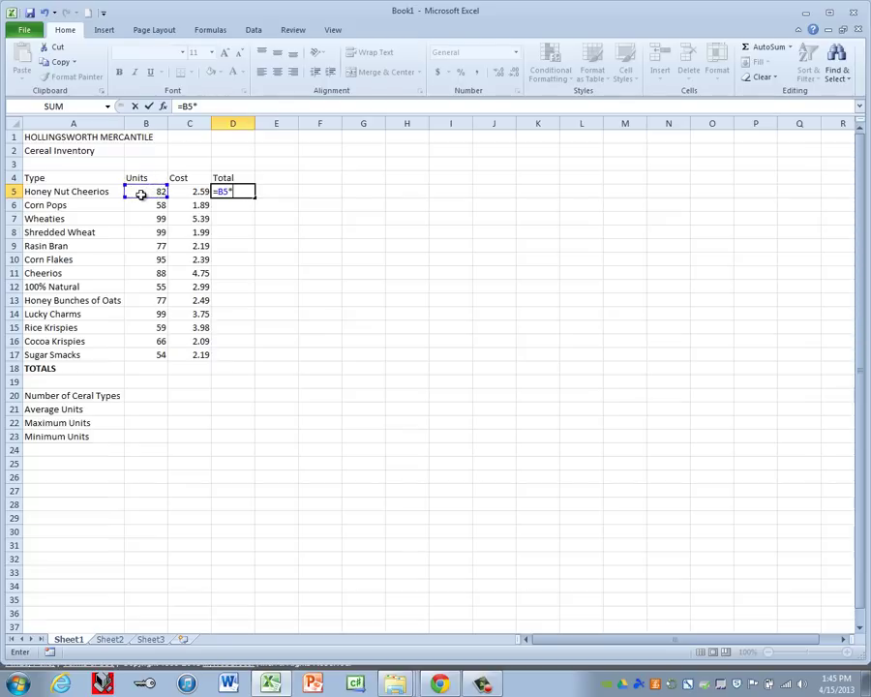
pyautogui.click(200, 192)
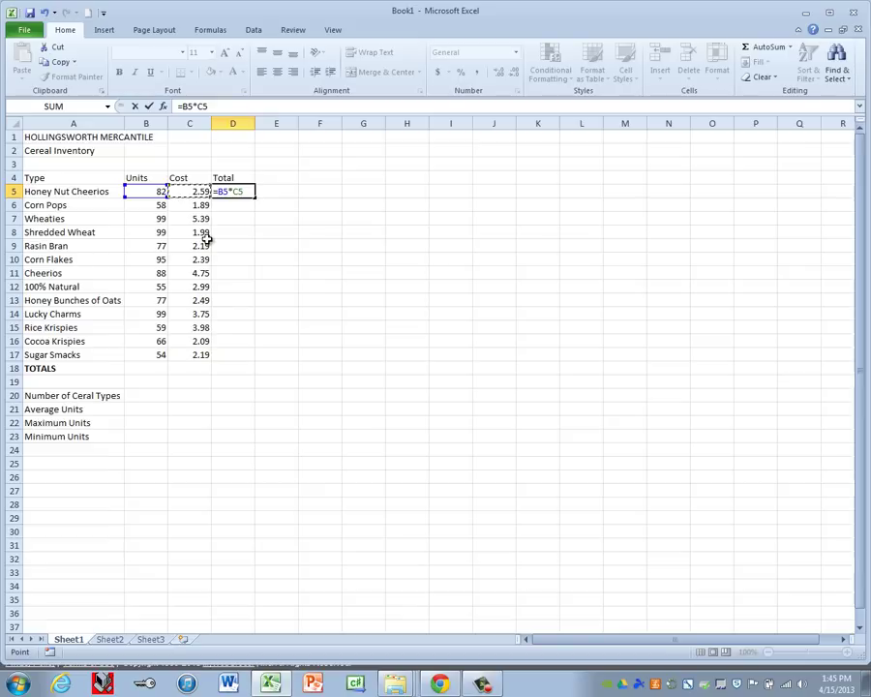
pyautogui.hotkey('ctrl', 'Return')
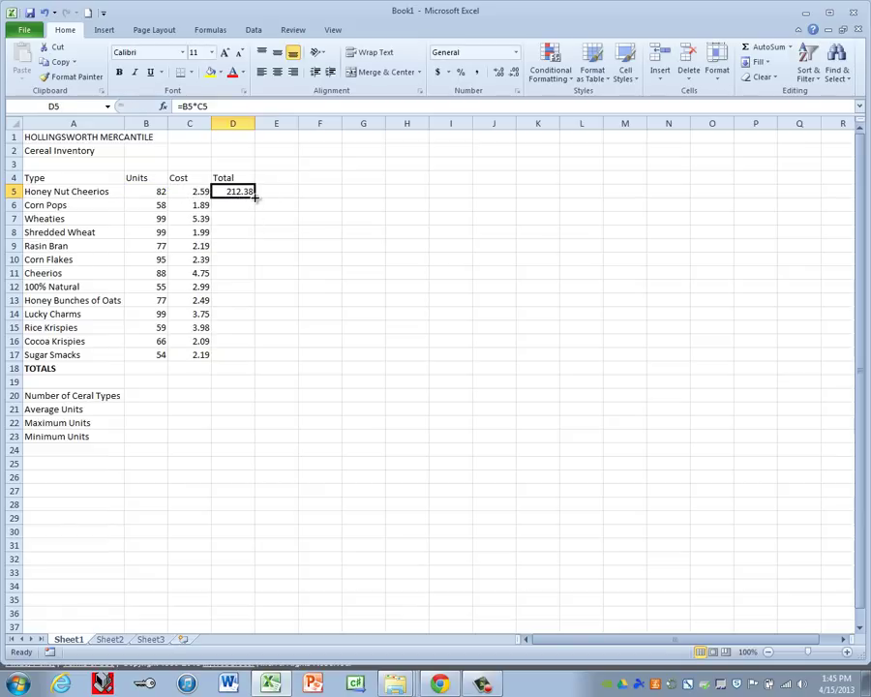
pyautogui.moveTo(254, 196); pyautogui.dragTo(256, 366)
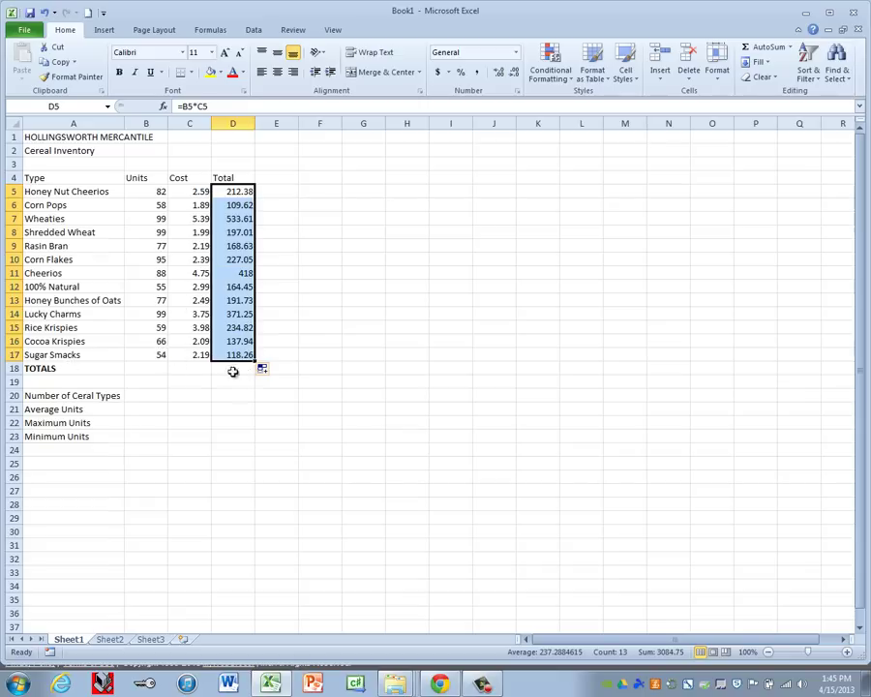
# Sum the Units column in B18 and the Total column in D18 of the TOTALS row with AutoSum
pyautogui.click(148, 369)
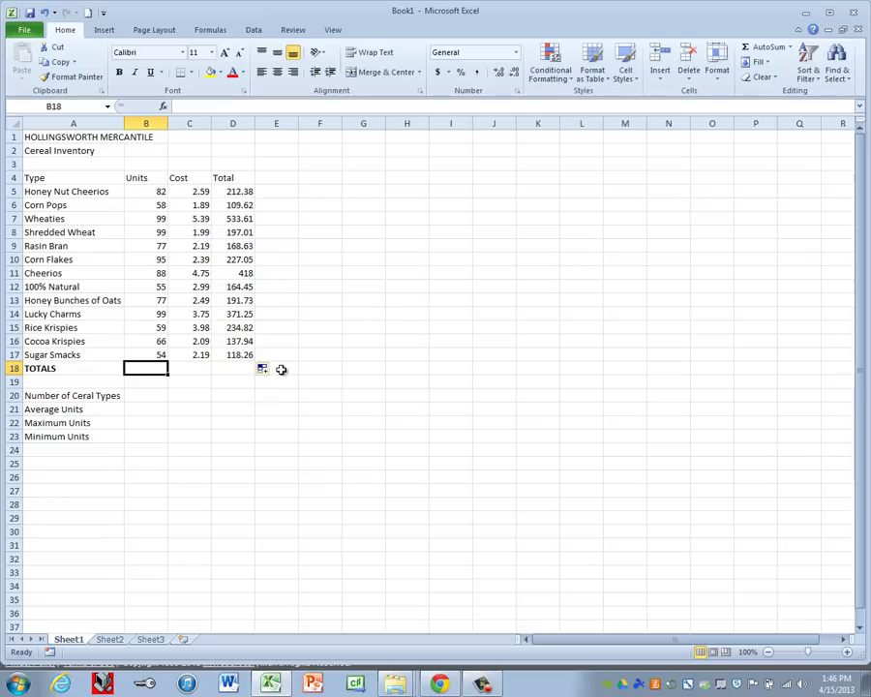
pyautogui.click(771, 50)
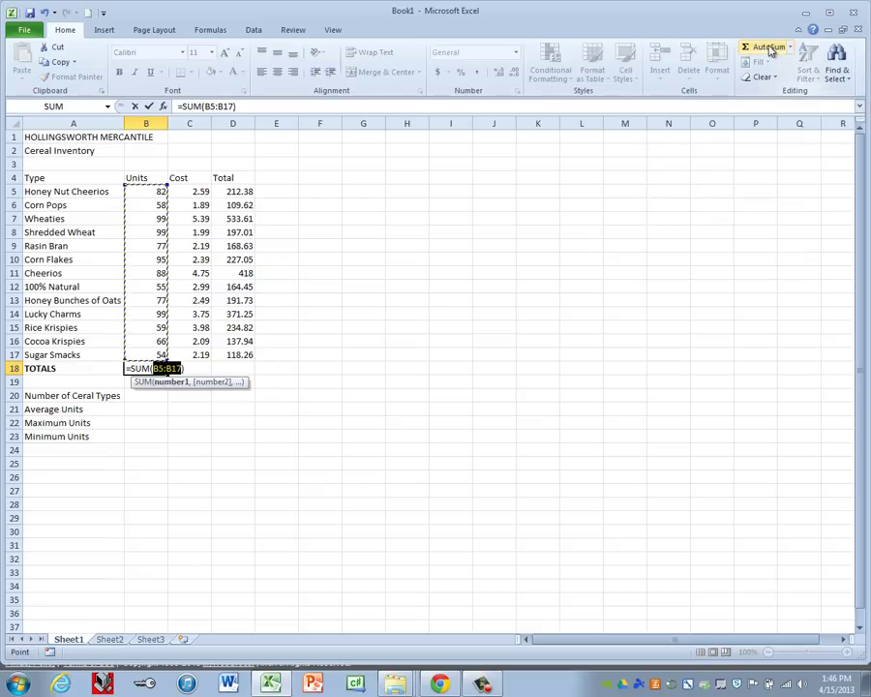
pyautogui.press('Tab')
pyautogui.press('Tab')
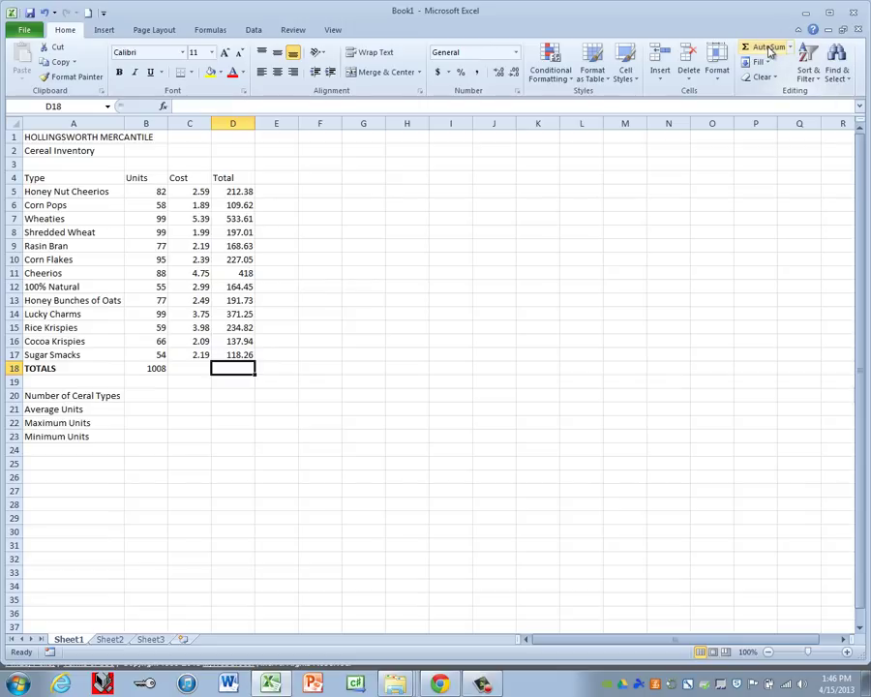
pyautogui.click(771, 51)
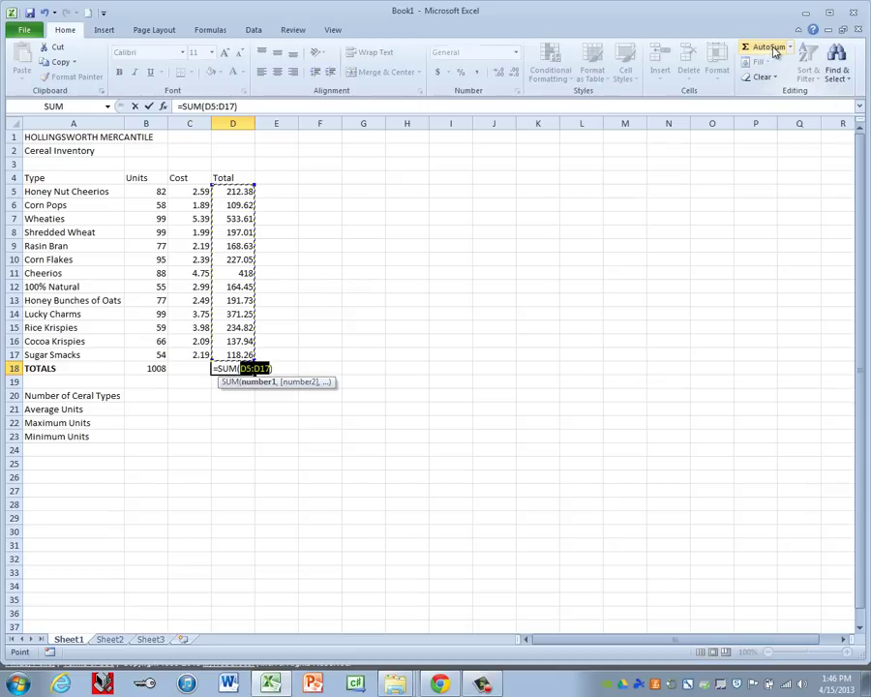
pyautogui.click(771, 50)
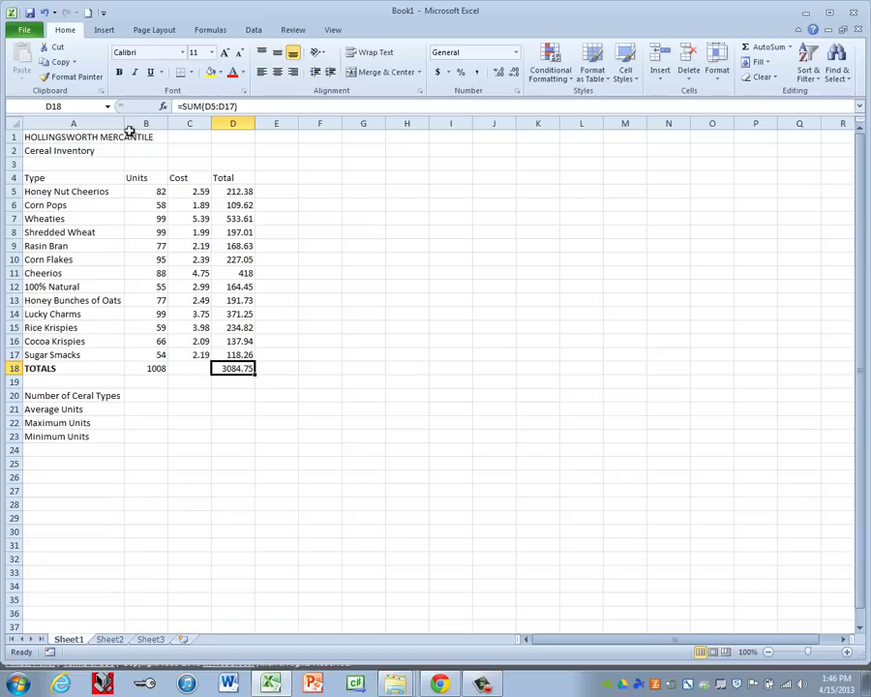
# Make the HOLLINGSWORTH MERCANTILE title in A1 bold and set its font size to 15
pyautogui.click(91, 138)
pyautogui.click(119, 72)
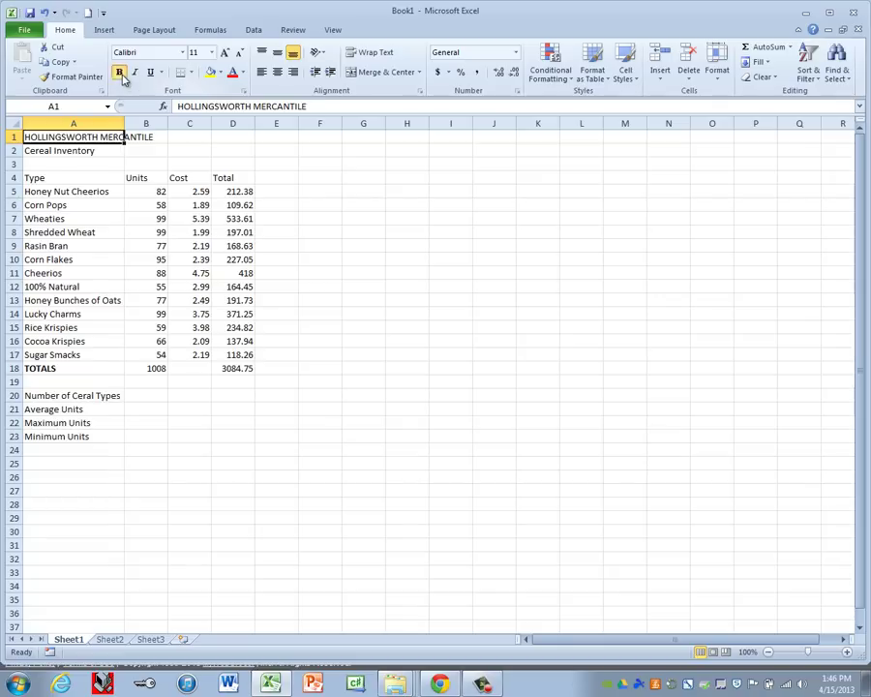
pyautogui.click(194, 52)
pyautogui.write('15')
pyautogui.press('Return')
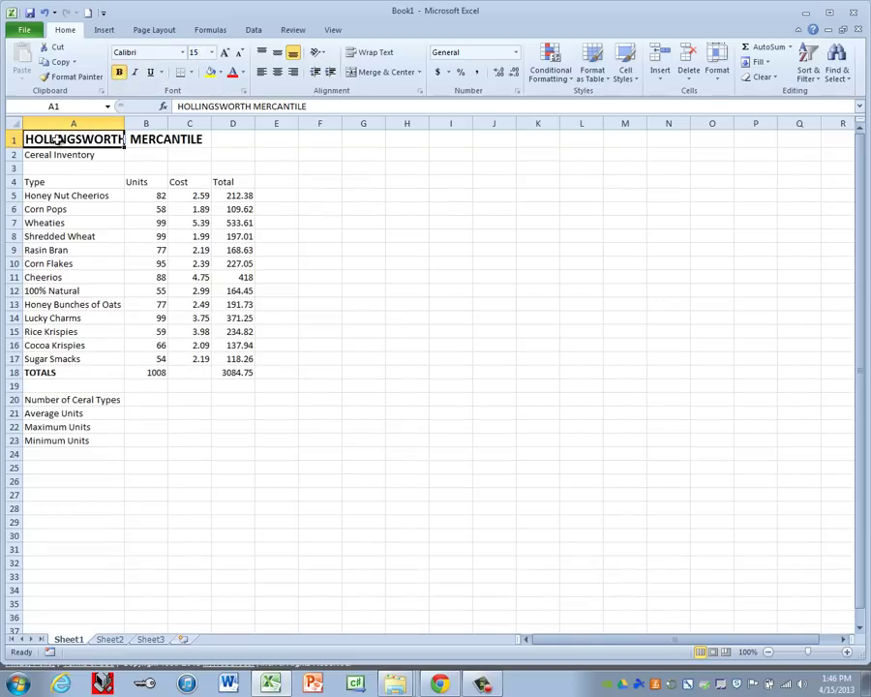
# Merge and center the title across A1:D1 and the Cereal Inventory subtitle across A2:D2
pyautogui.moveTo(54, 140); pyautogui.dragTo(223, 138)
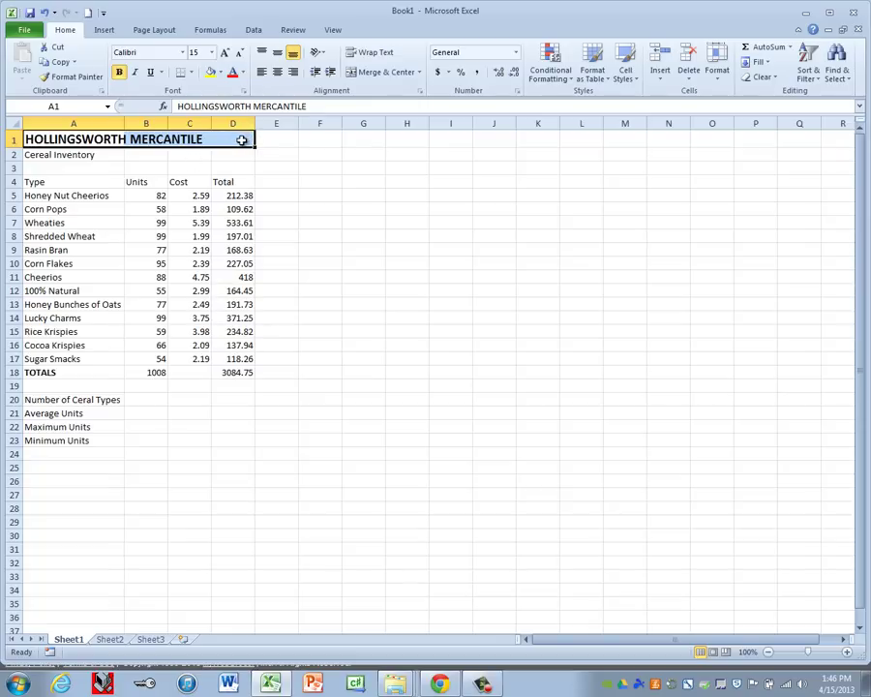
pyautogui.click(384, 74)
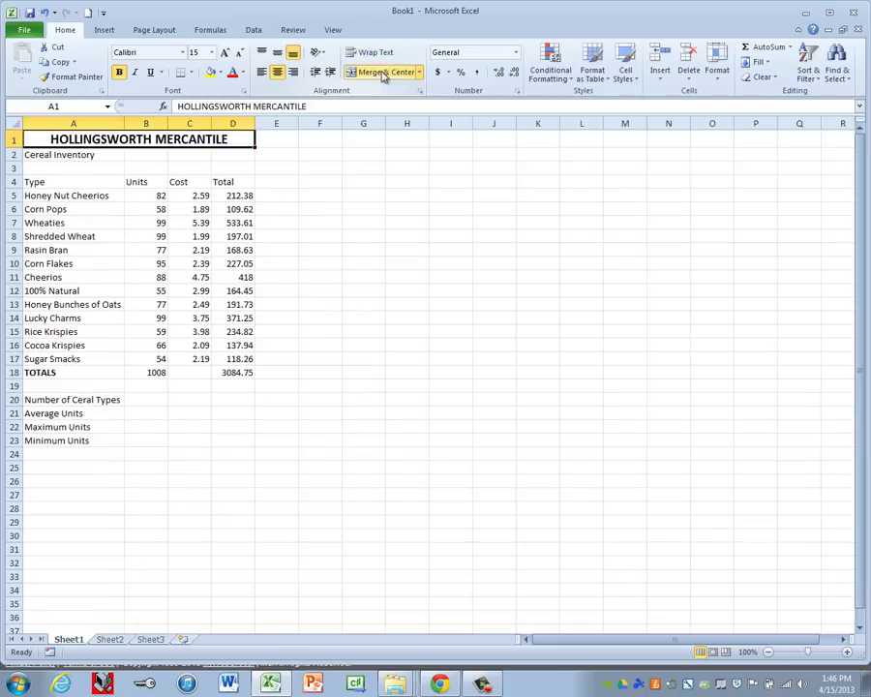
pyautogui.click(79, 156)
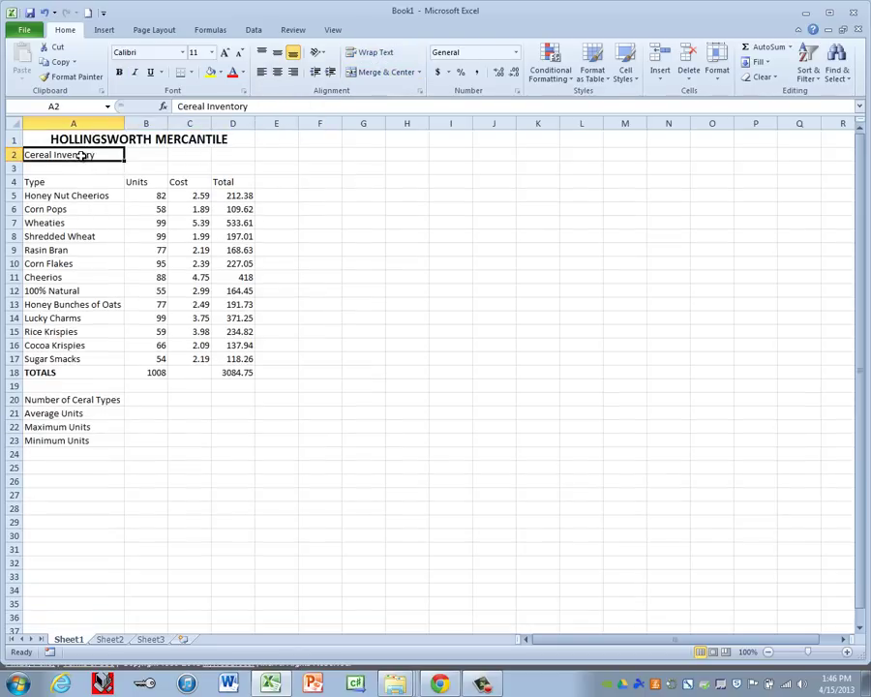
pyautogui.moveTo(89, 154); pyautogui.dragTo(242, 142)
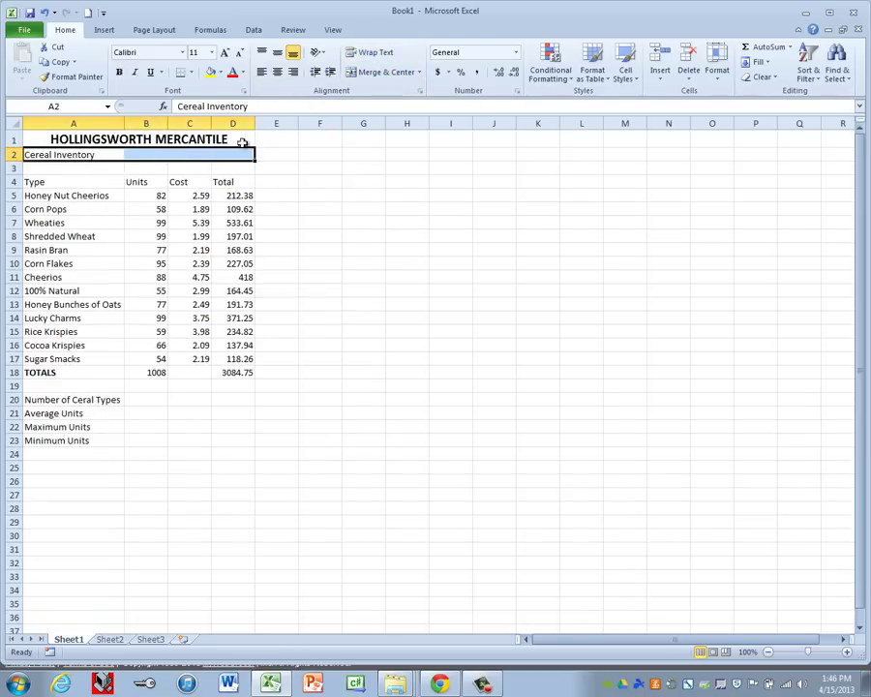
pyautogui.click(386, 71)
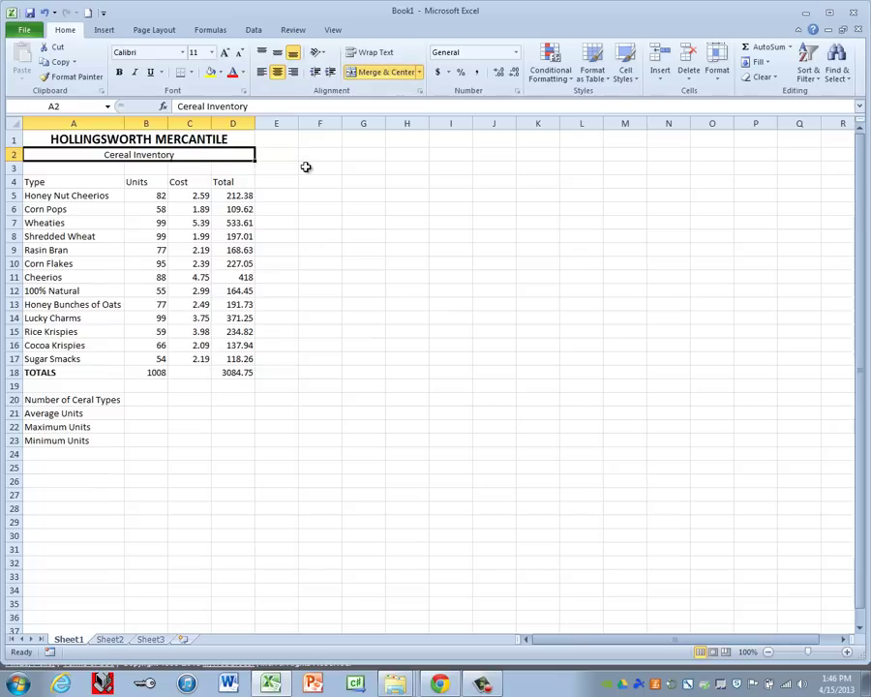
# Underline and center the column headings in row 4
pyautogui.click(12, 182)
pyautogui.click(150, 72)
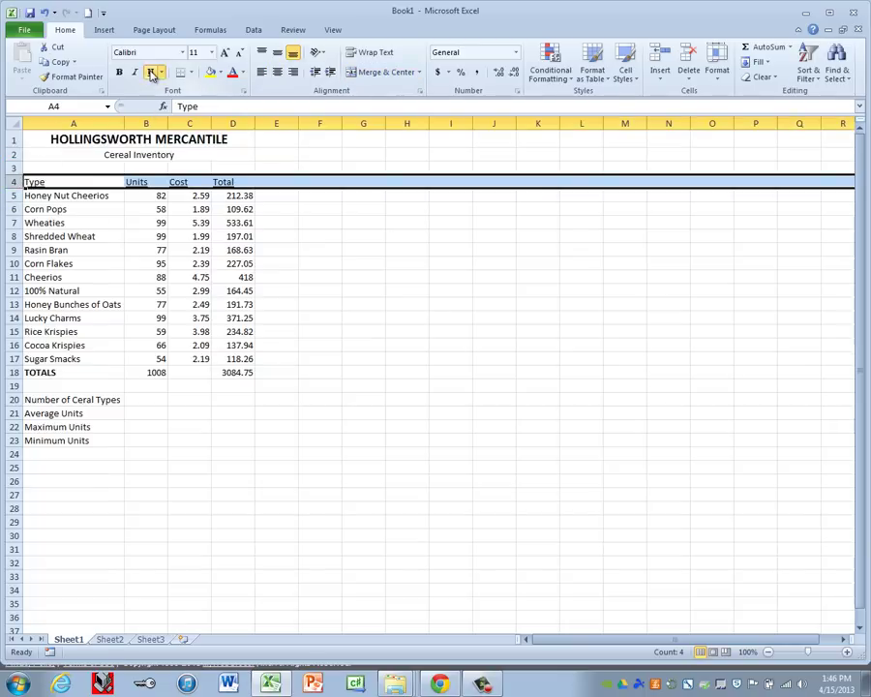
pyautogui.click(278, 72)
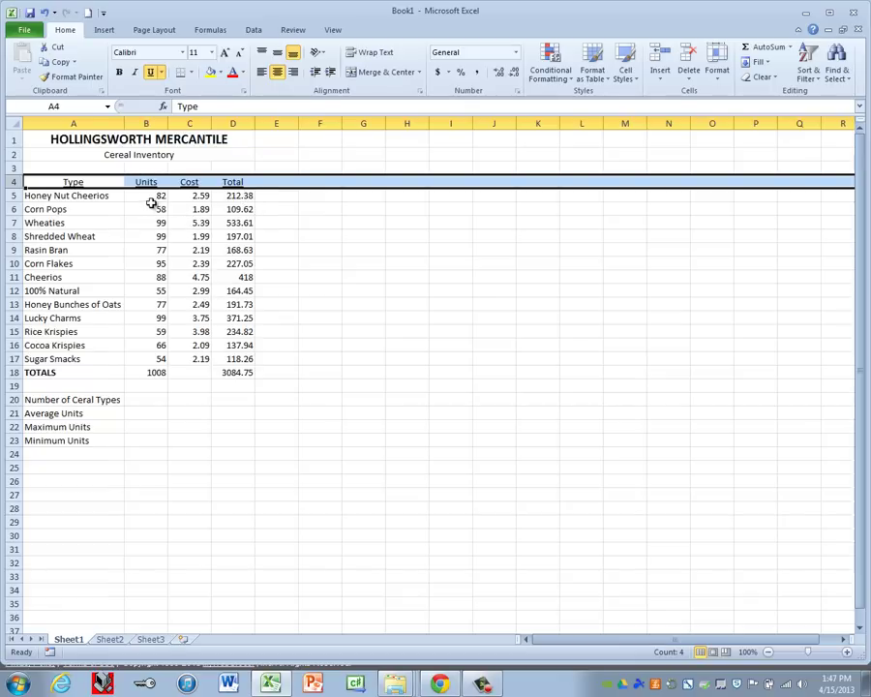
# Center the Units values in B5:B18 and format them as Number with 0 decimal places and a thousands separator
pyautogui.moveTo(155, 197); pyautogui.dragTo(155, 370)
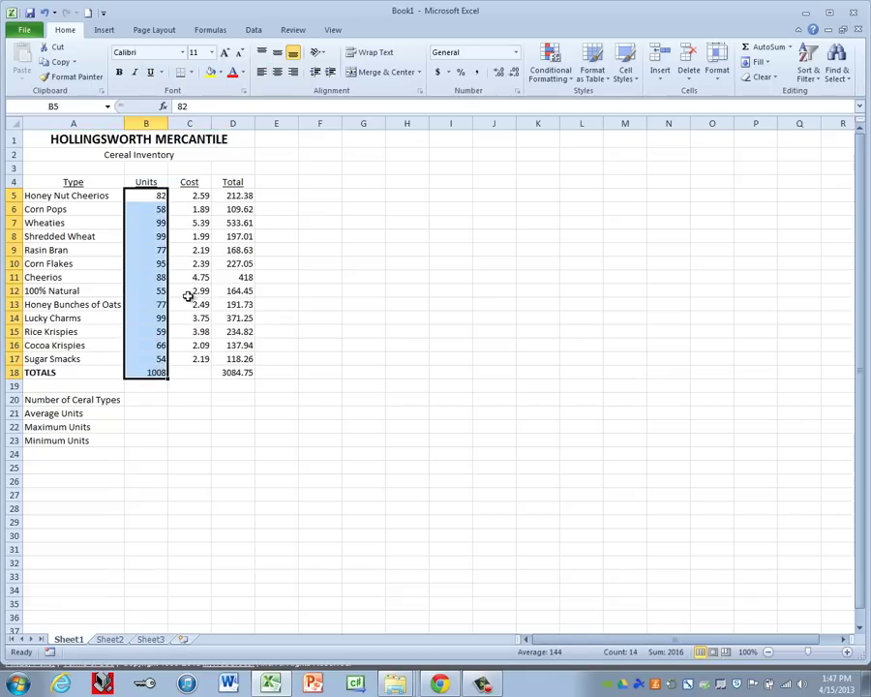
pyautogui.click(278, 73)
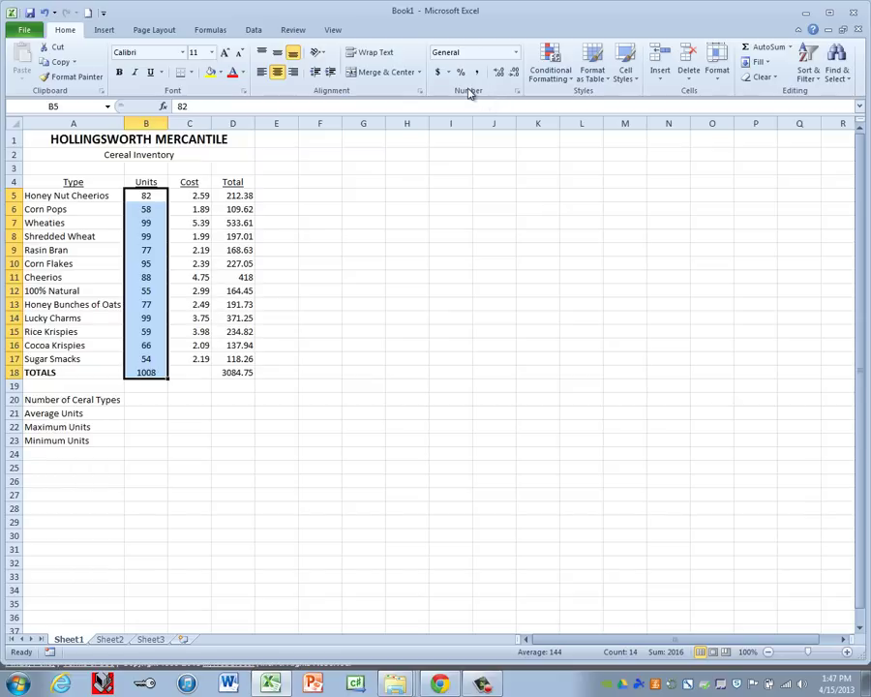
pyautogui.click(516, 92)
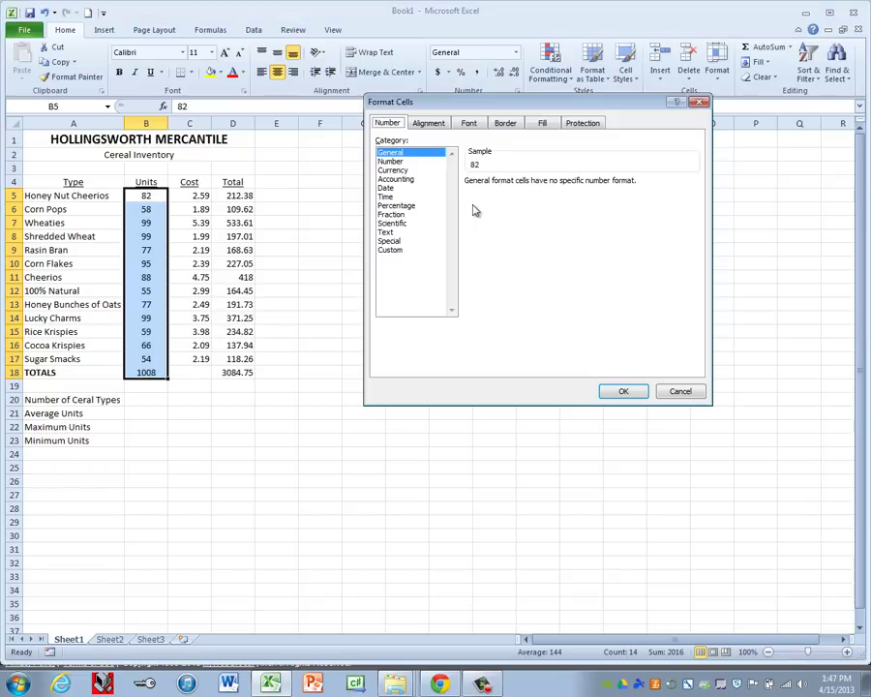
pyautogui.click(389, 162)
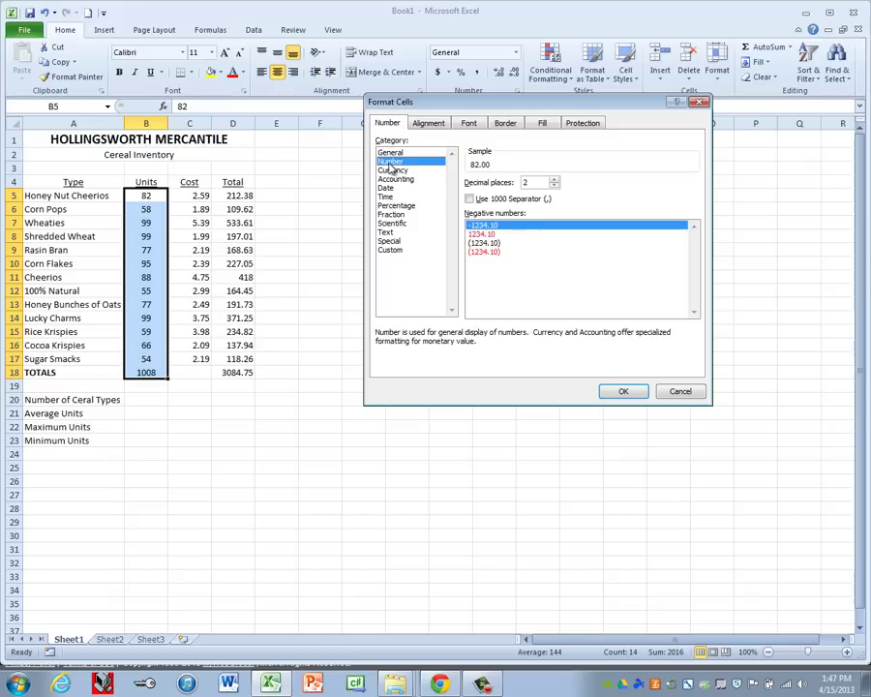
pyautogui.click(555, 186)
pyautogui.click(554, 186)
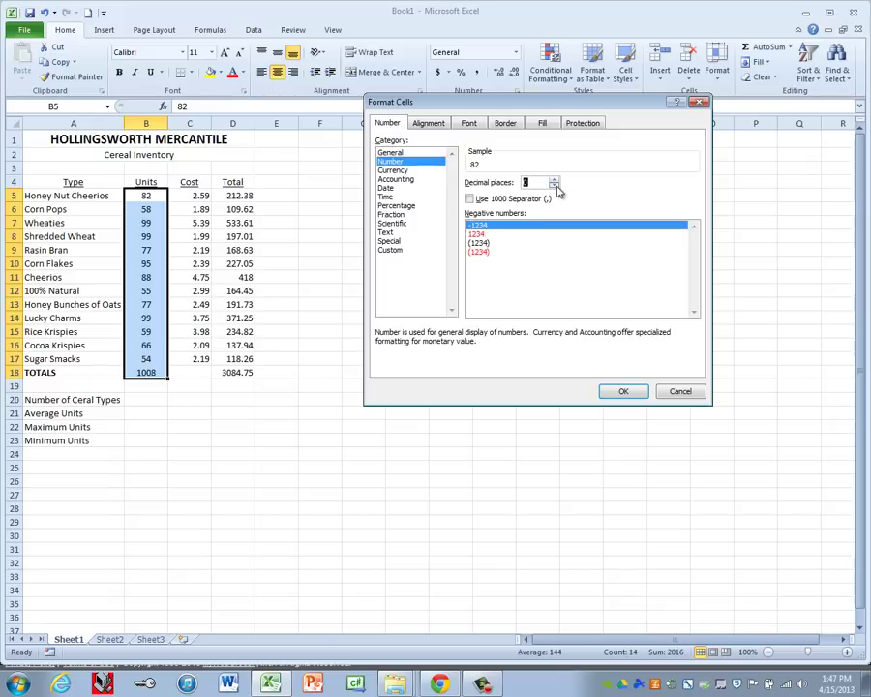
pyautogui.click(484, 203)
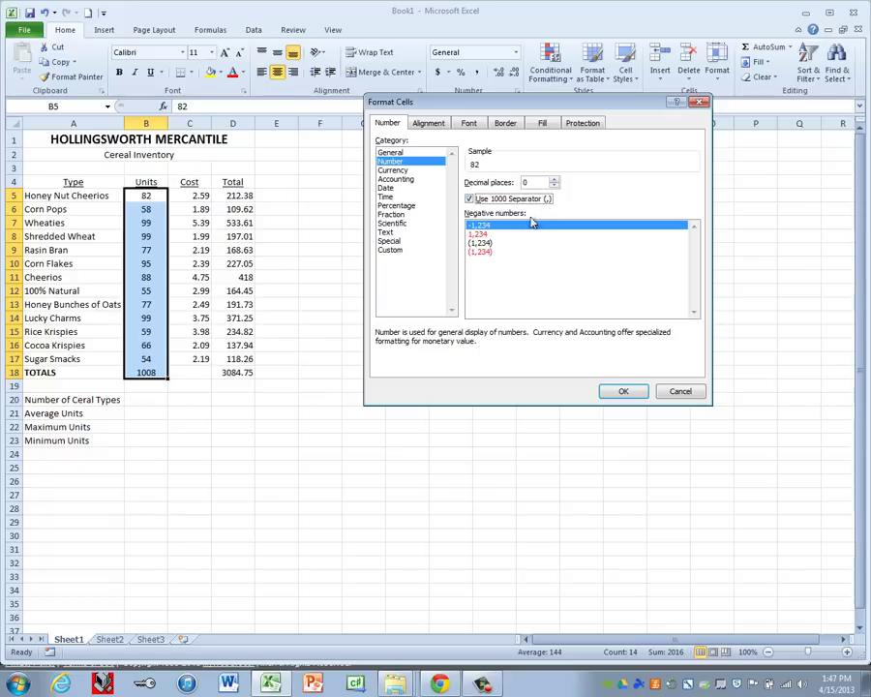
pyautogui.click(633, 392)
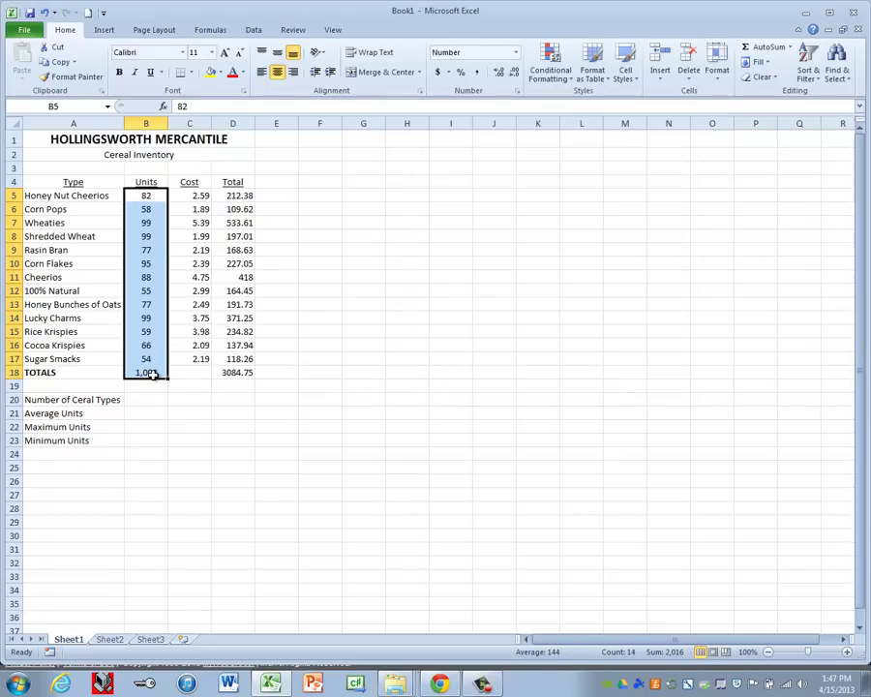
# Apply the Currency format to the Cost and Total values in C5:D18
pyautogui.moveTo(190, 195); pyautogui.dragTo(235, 372)
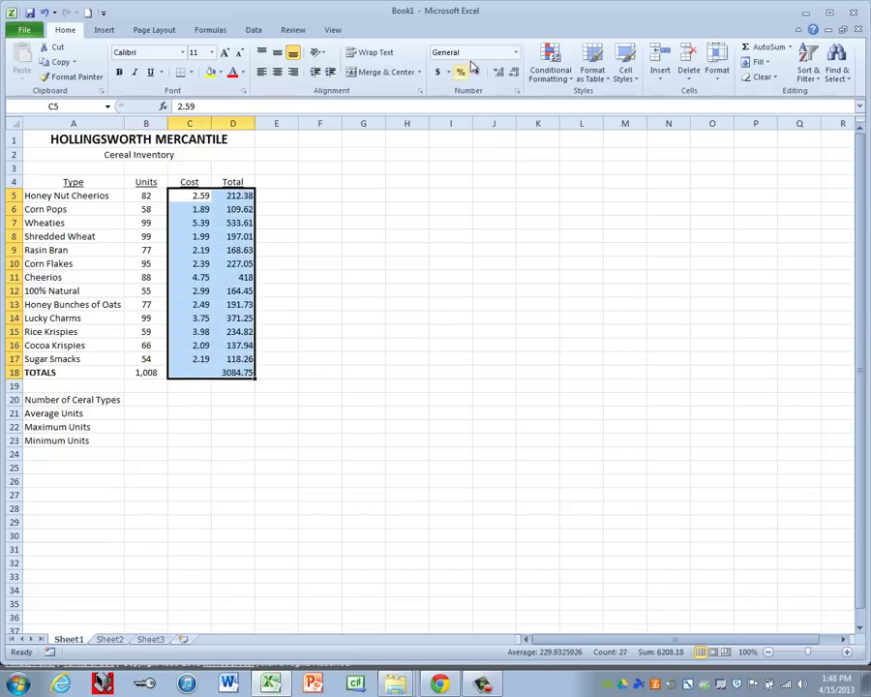
pyautogui.click(515, 52)
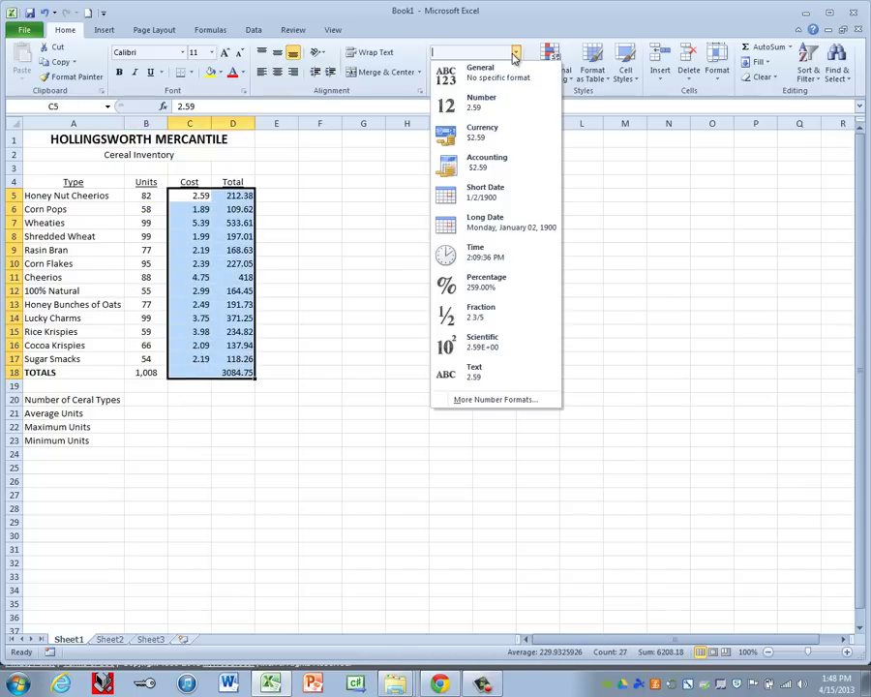
pyautogui.click(476, 136)
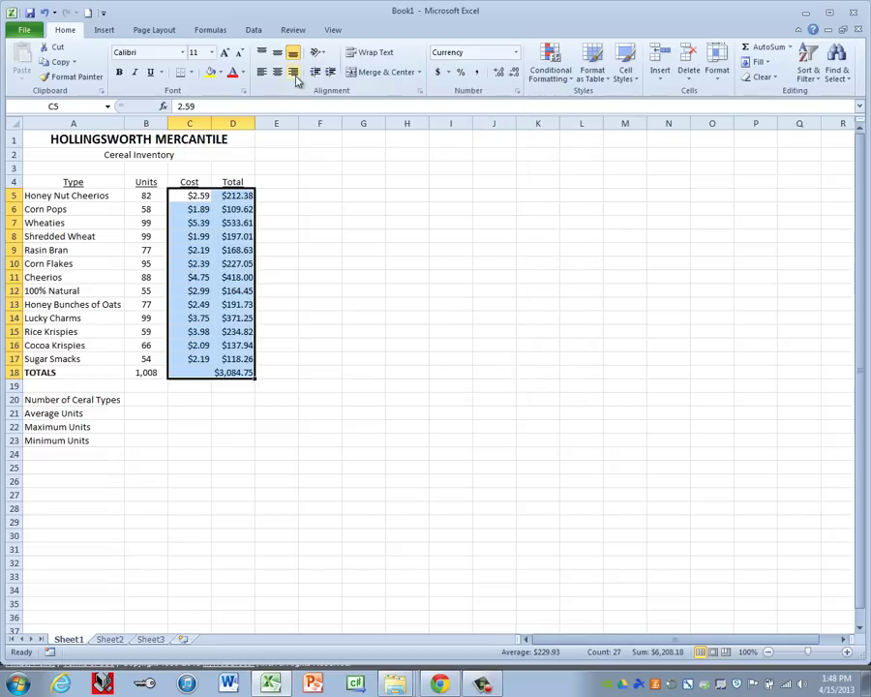
# Add a Top and Double Bottom Border to the TOTALS row across A18:D18
pyautogui.click(69, 372)
pyautogui.moveTo(69, 372); pyautogui.dragTo(229, 373)
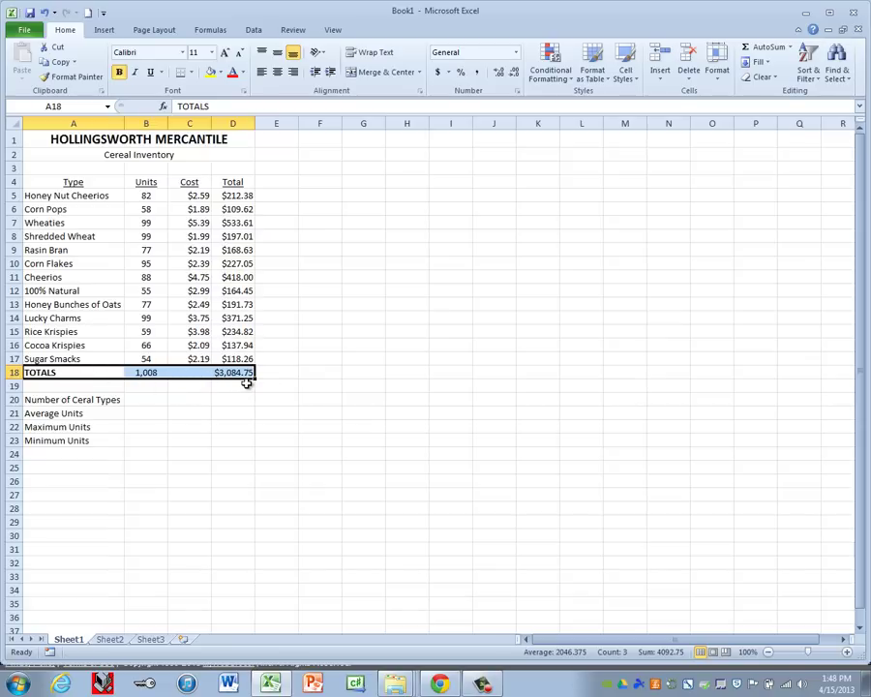
pyautogui.click(192, 73)
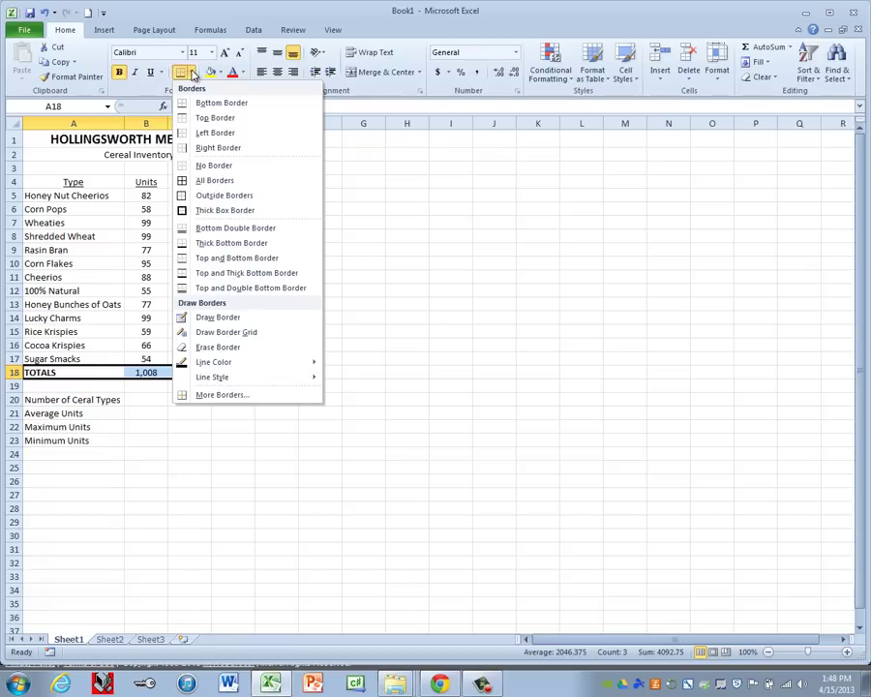
pyautogui.click(216, 286)
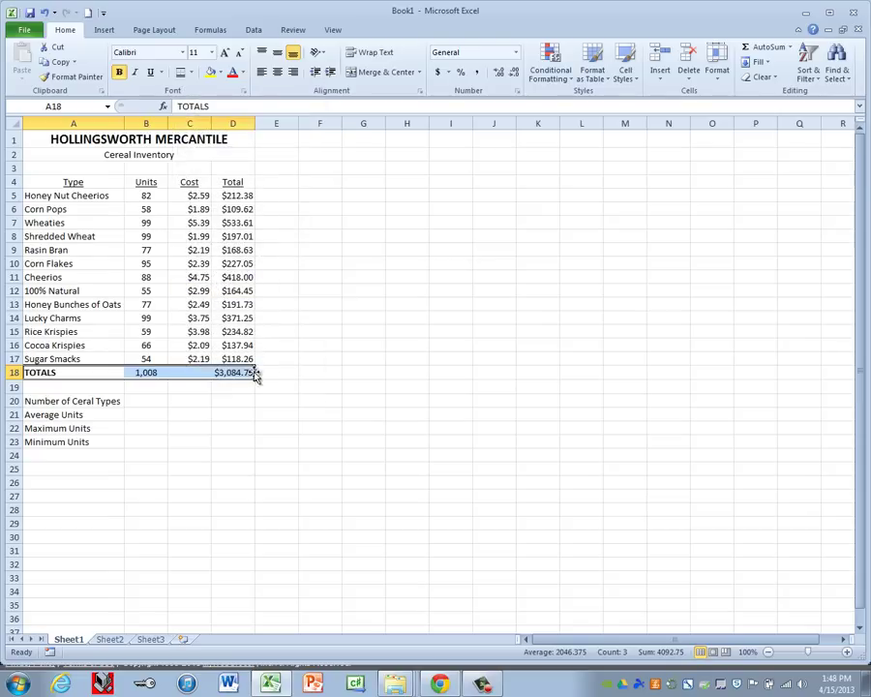
pyautogui.click(218, 389)
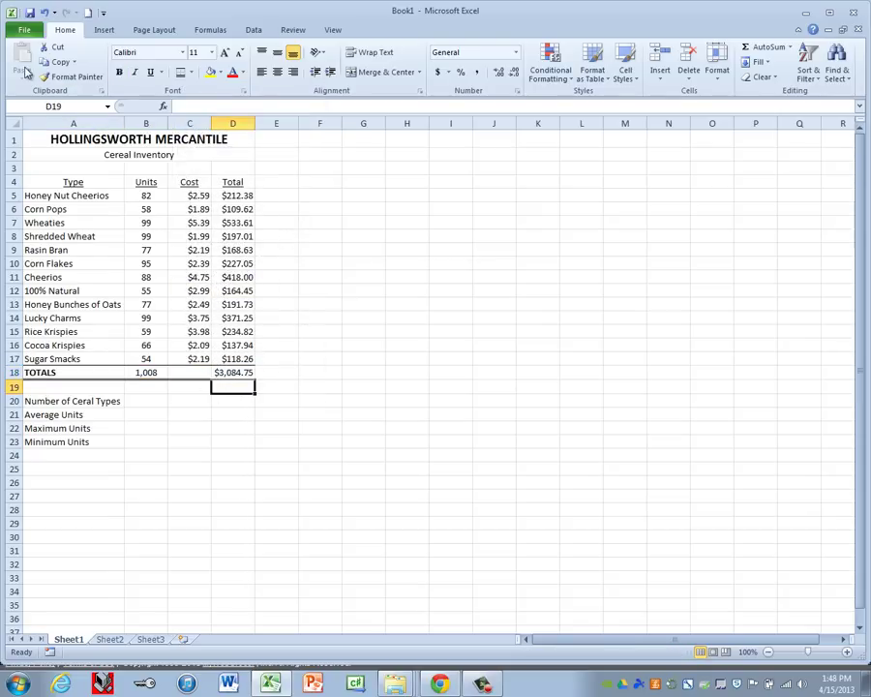
# Save the workbook as Project 6A in the Excel folder inside A1 Computer Technology 1
pyautogui.click(24, 30)
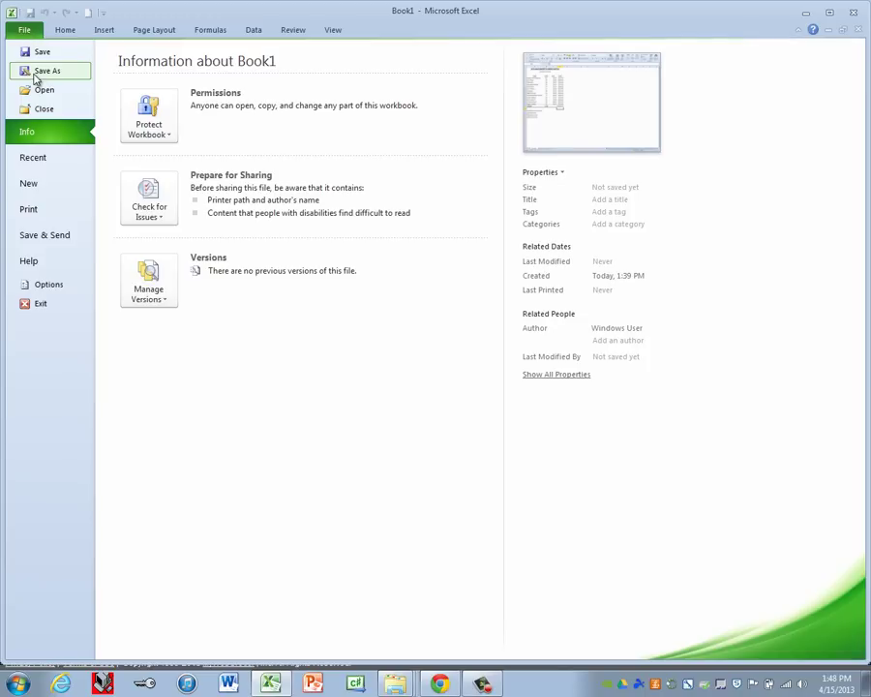
pyautogui.click(35, 71)
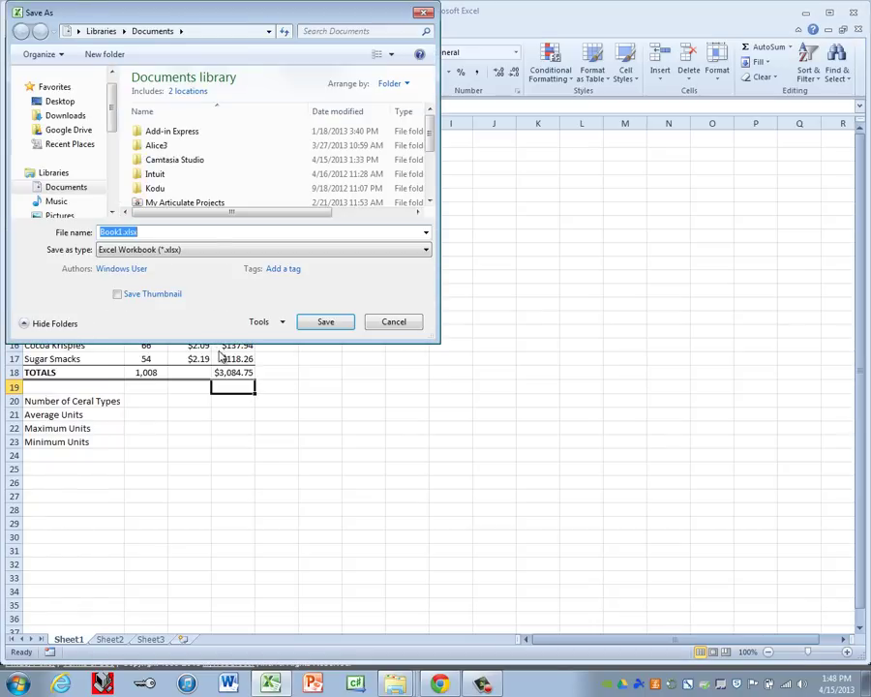
pyautogui.scroll(-5, 68, 145)
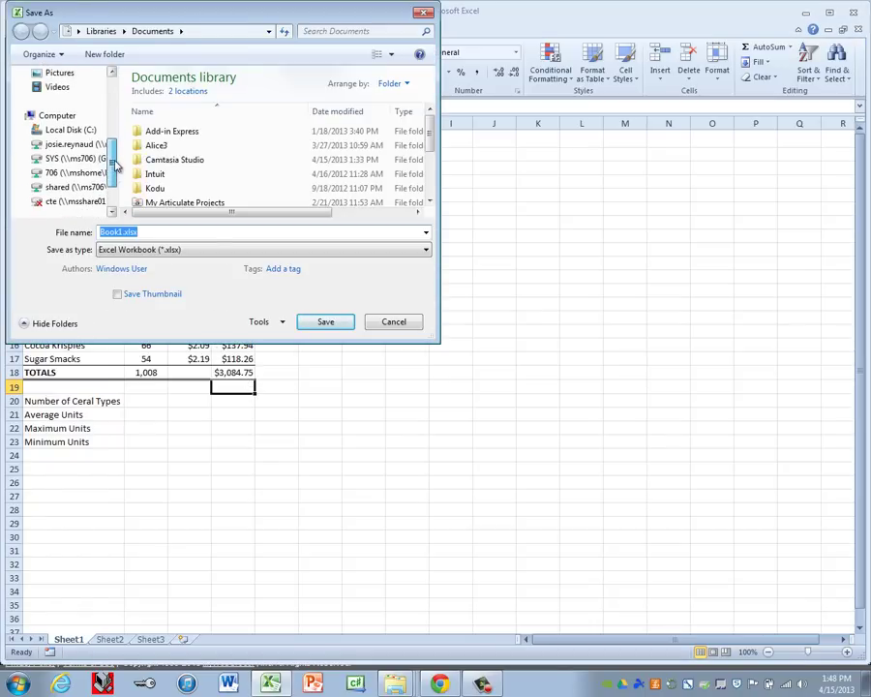
pyautogui.doubleClick(170, 165)
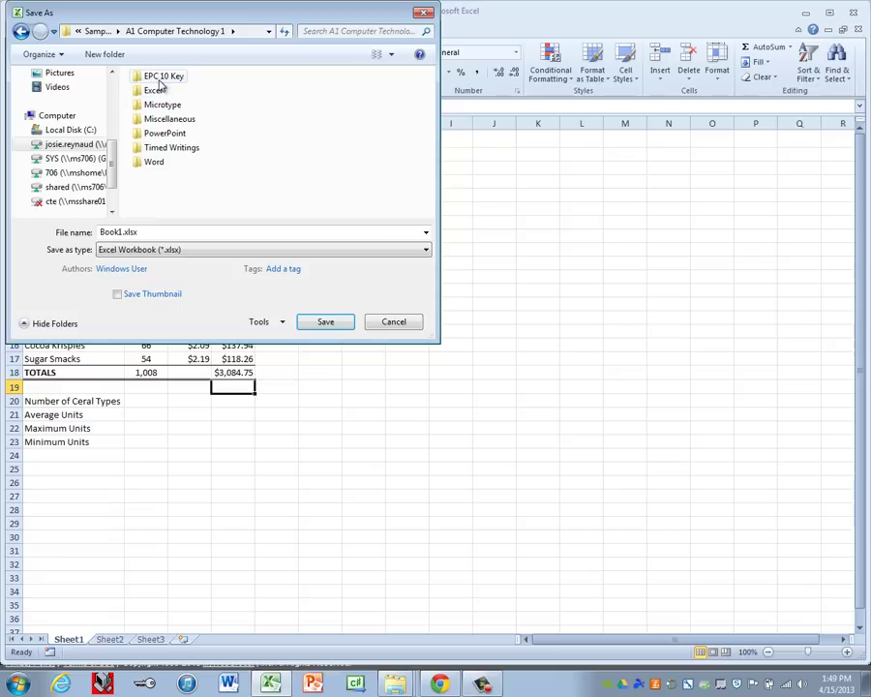
pyautogui.click(153, 92)
pyautogui.doubleClick(153, 92)
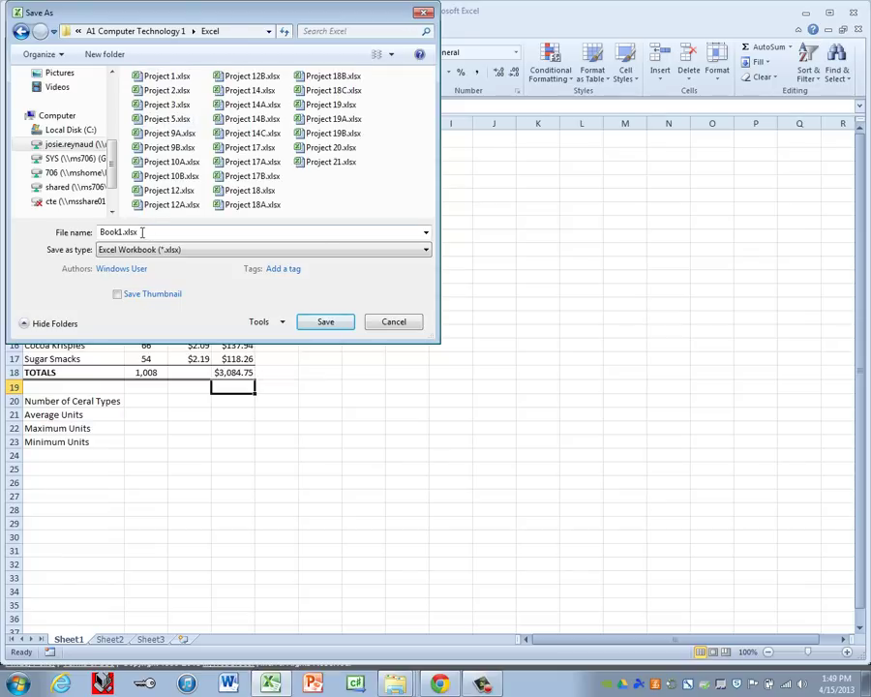
pyautogui.write('Projec')
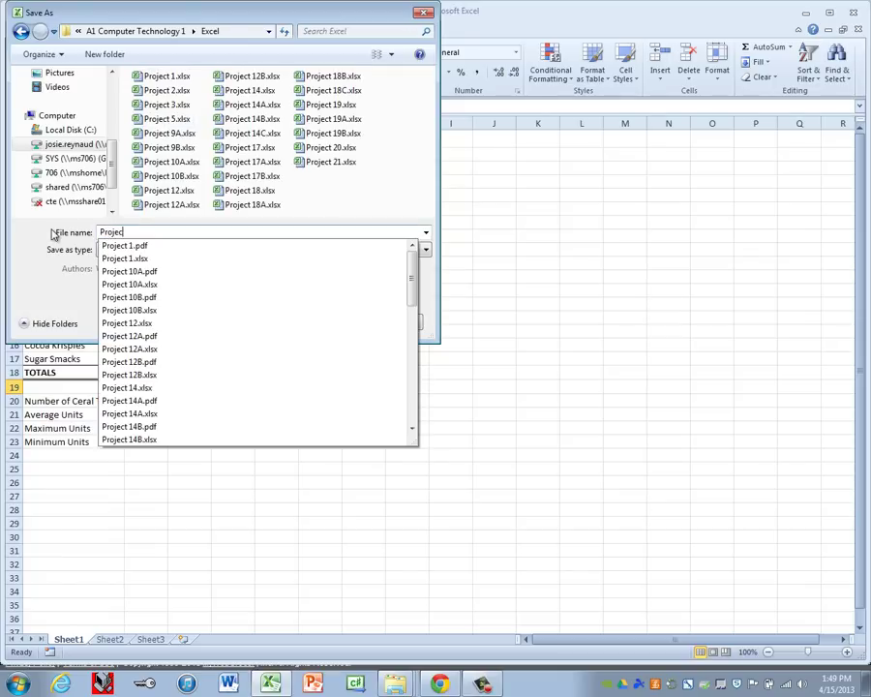
pyautogui.write('t 6A')
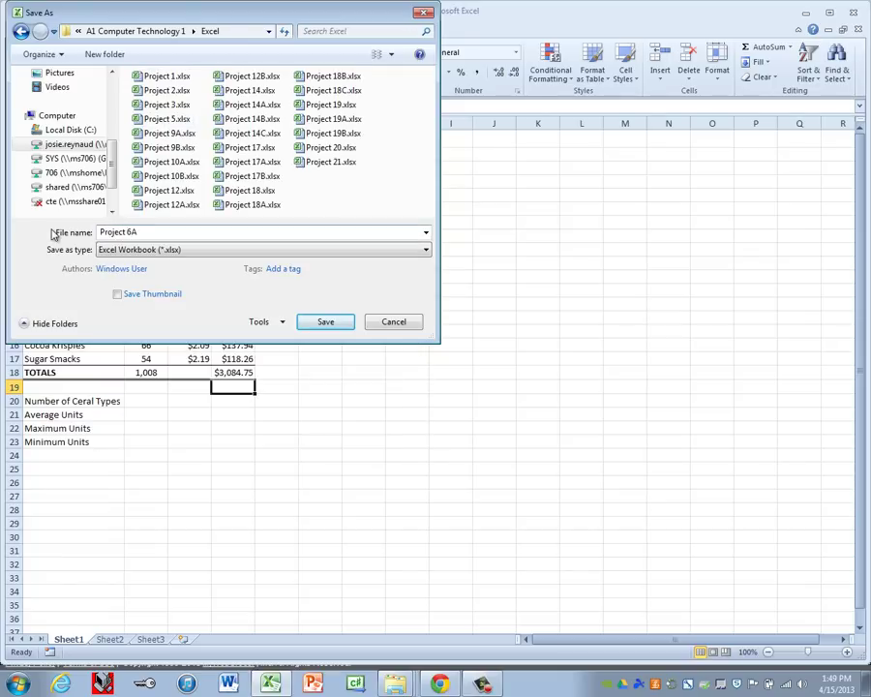
pyautogui.press('Return')
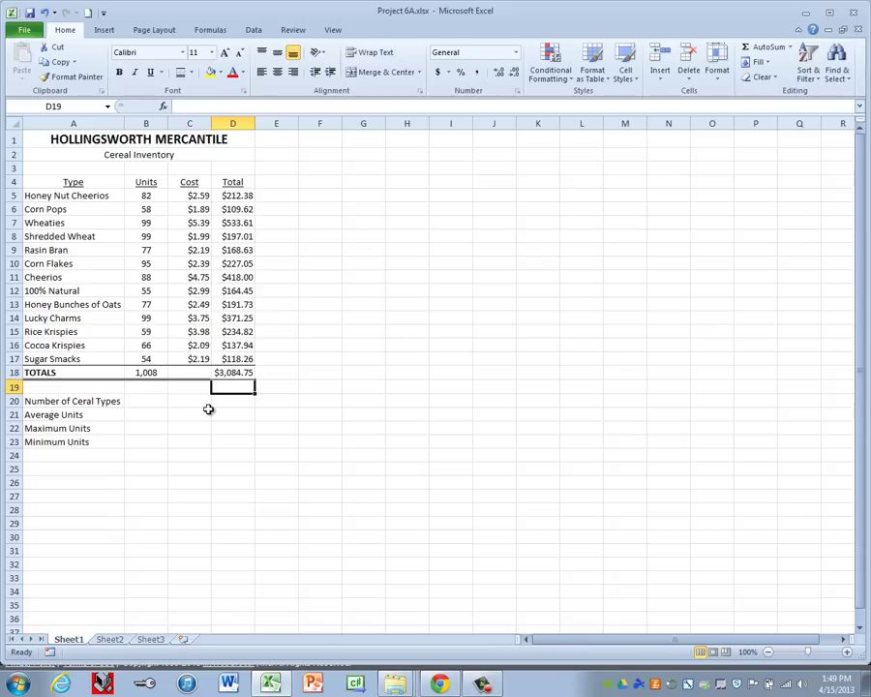
# Correct the misspelled label in A20 to "Number of Cereal Types"
pyautogui.click(158, 402)
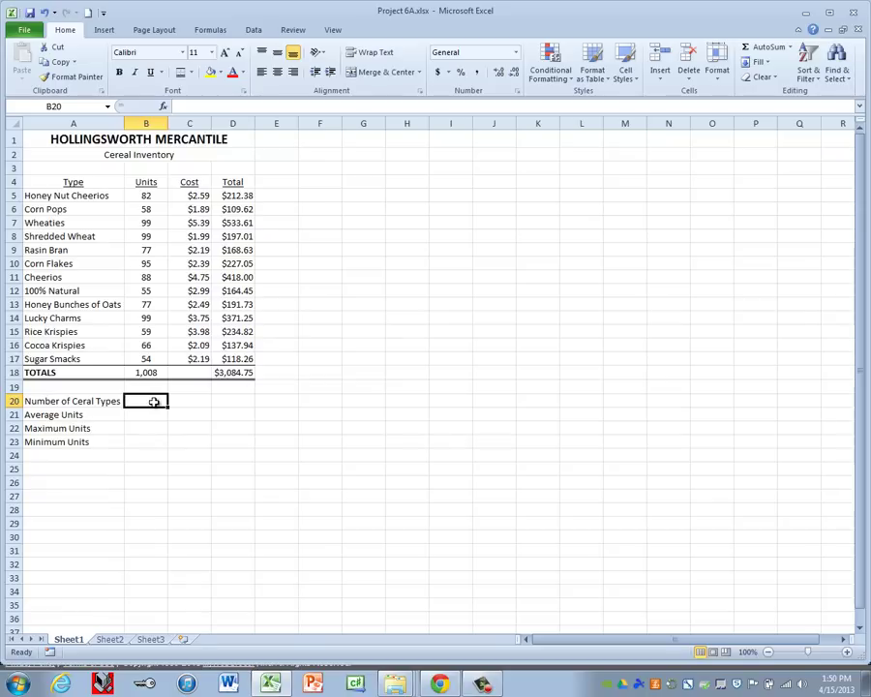
pyautogui.doubleClick(86, 401)
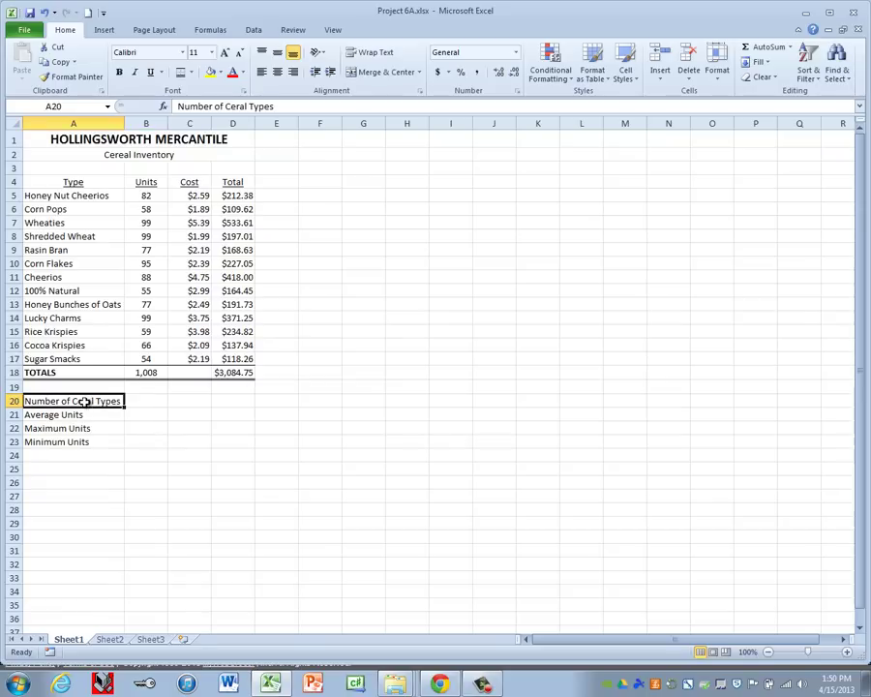
pyautogui.write('e')
# Enter the formula =COUNT(B5:B17) in B20 to count the cereal types from the Units column
pyautogui.click(145, 401)
pyautogui.write('=')
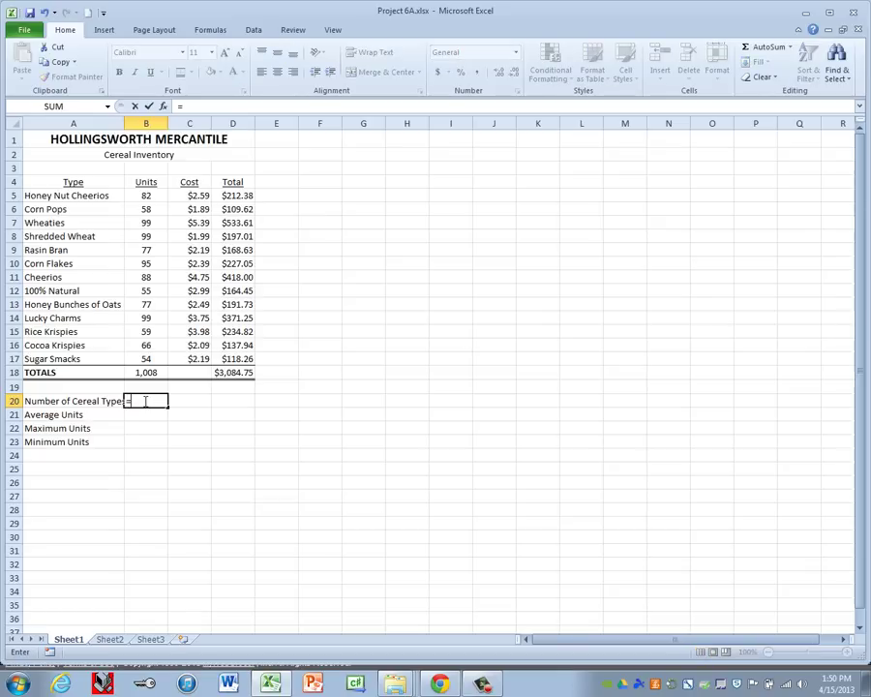
pyautogui.write('count')
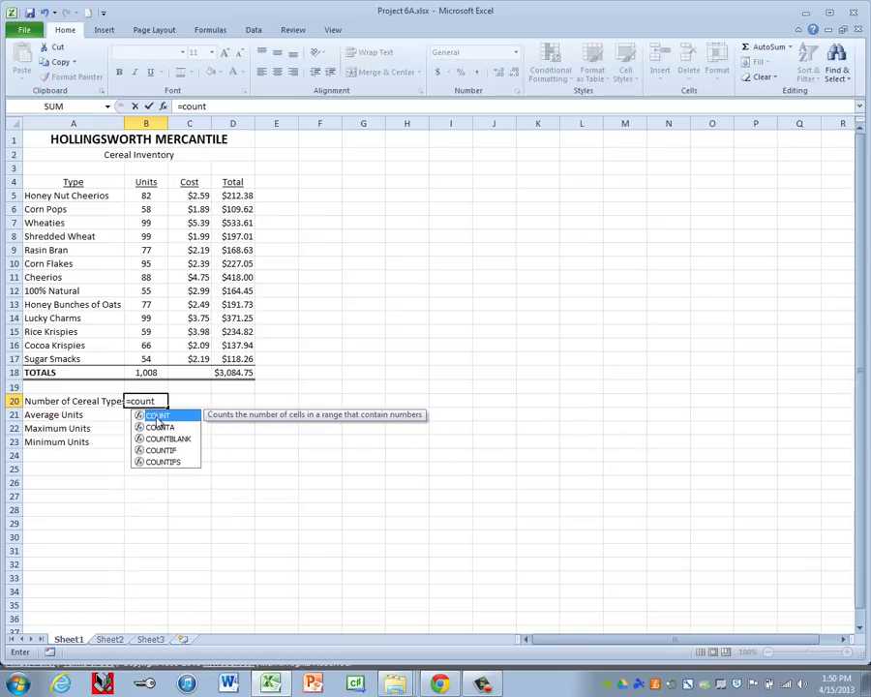
pyautogui.doubleClick(156, 417)
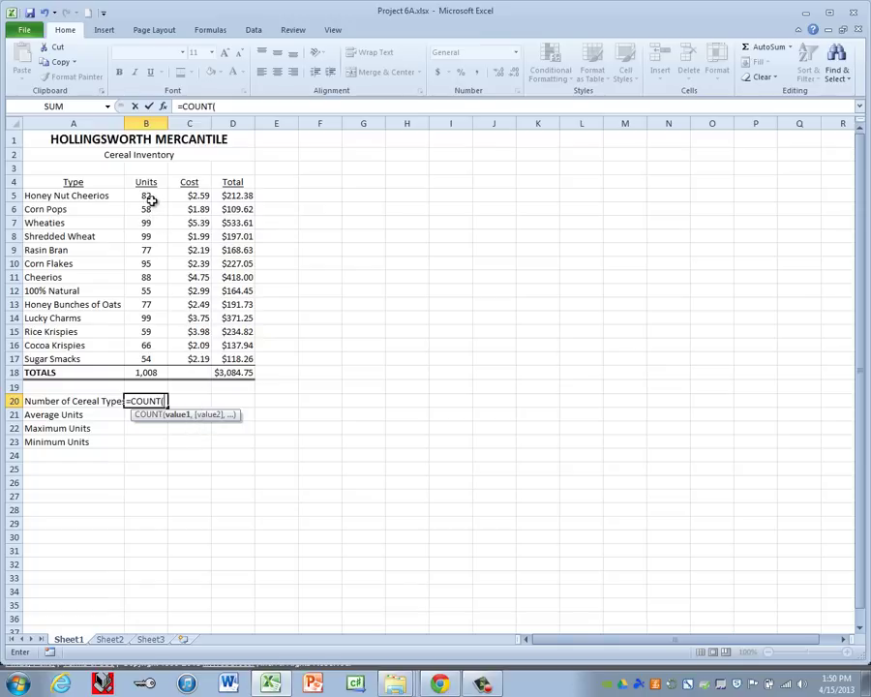
pyautogui.moveTo(101, 196); pyautogui.dragTo(96, 356)
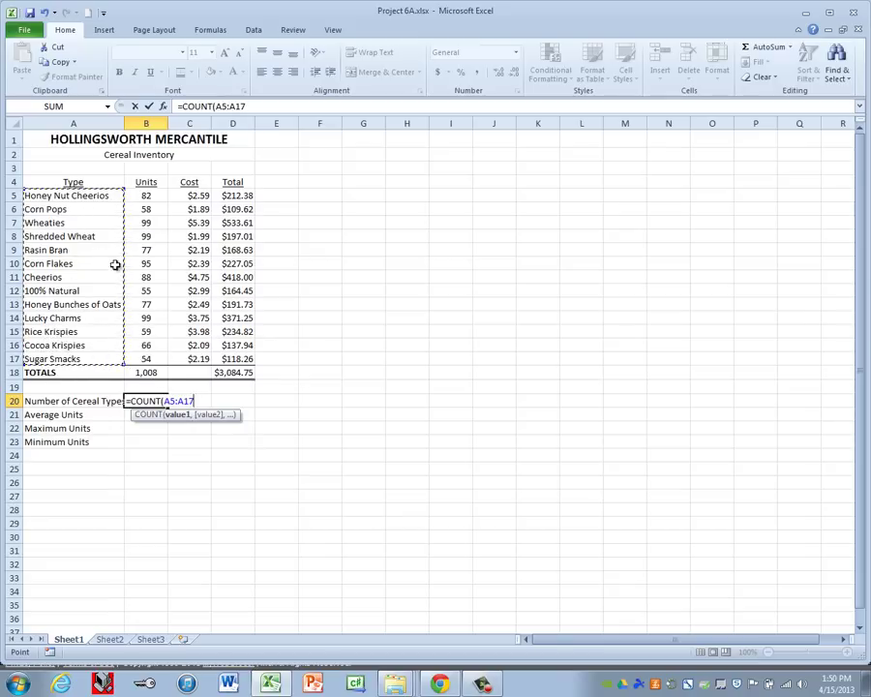
pyautogui.moveTo(147, 198); pyautogui.dragTo(146, 356)
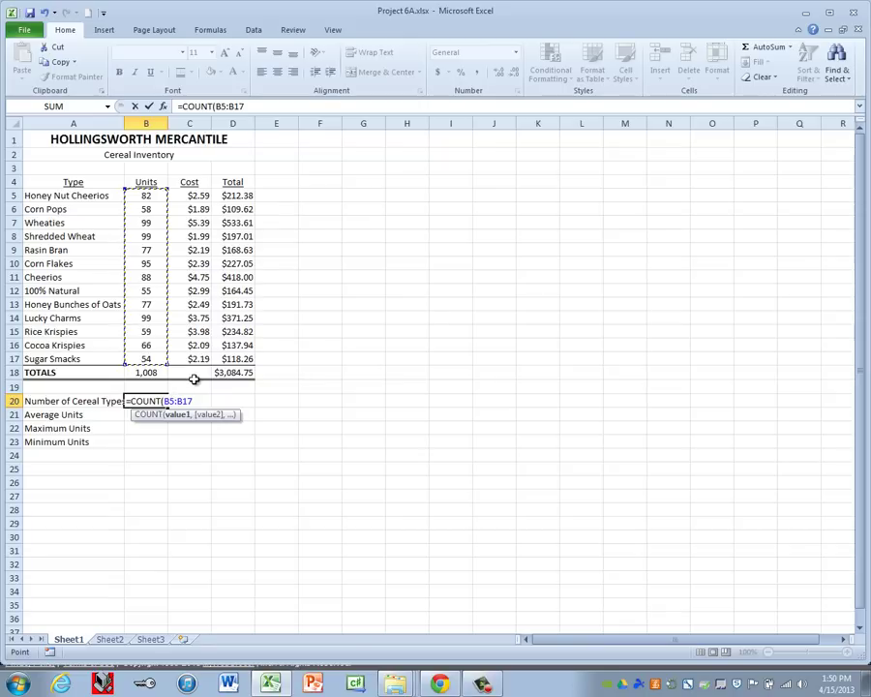
pyautogui.write(')')
pyautogui.press('Return')
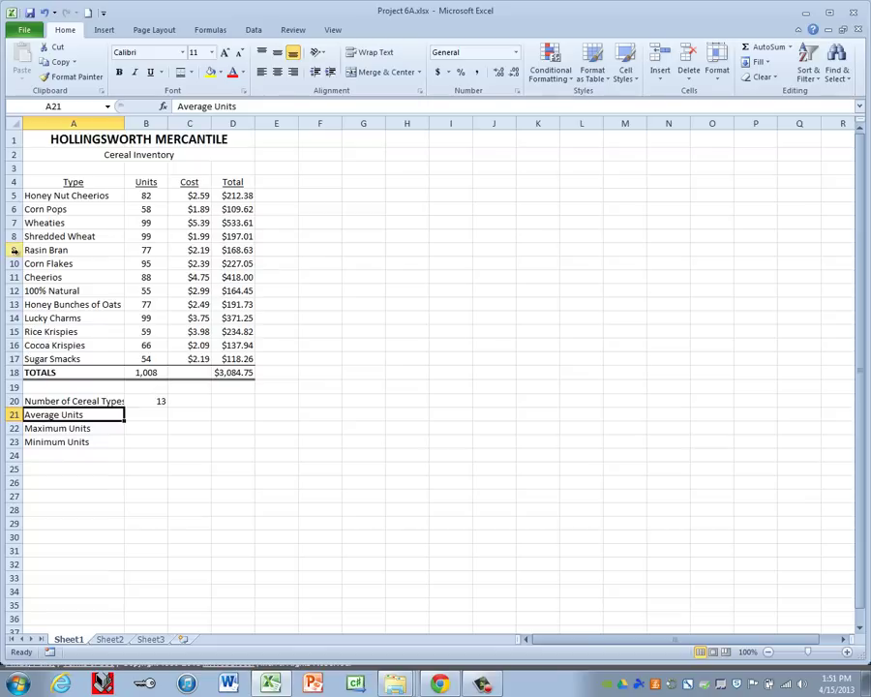
# Test the count formula by deleting rows 9 to 11, and undo the deletion
pyautogui.moveTo(14, 250); pyautogui.dragTo(14, 277)
pyautogui.rightClick(14, 277)
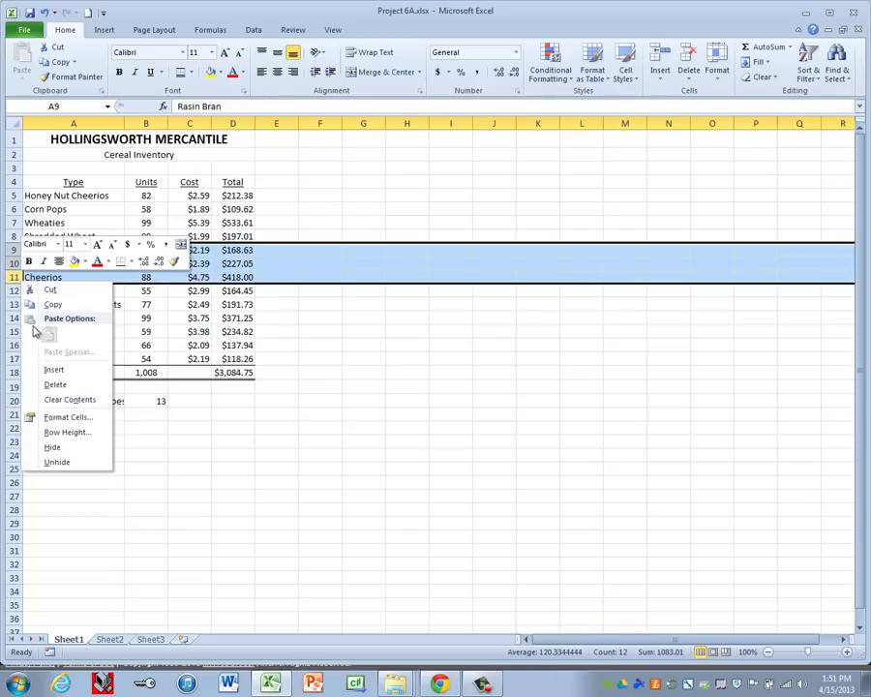
pyautogui.click(53, 384)
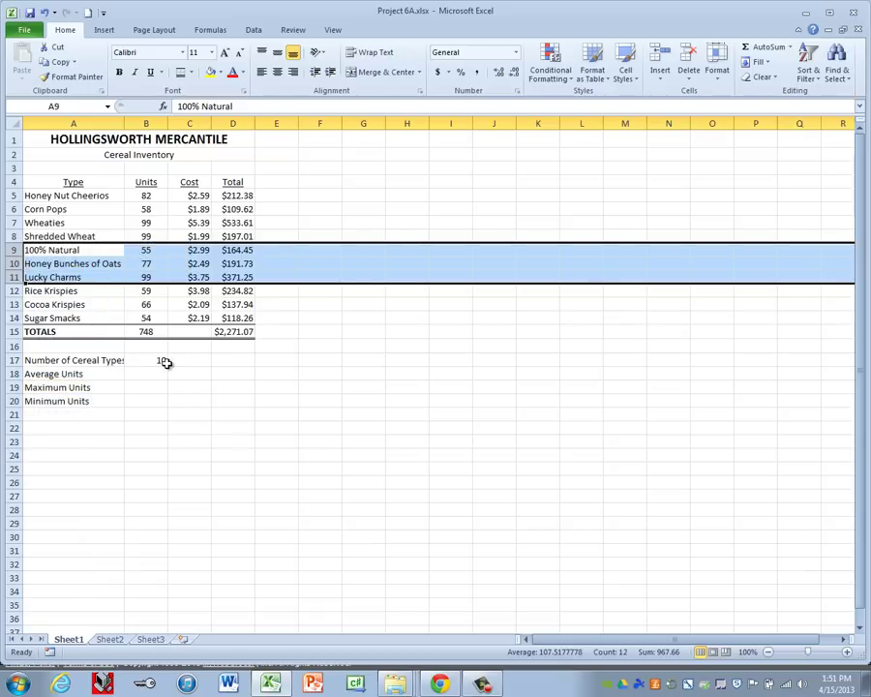
pyautogui.hotkey('ctrl', 'z')
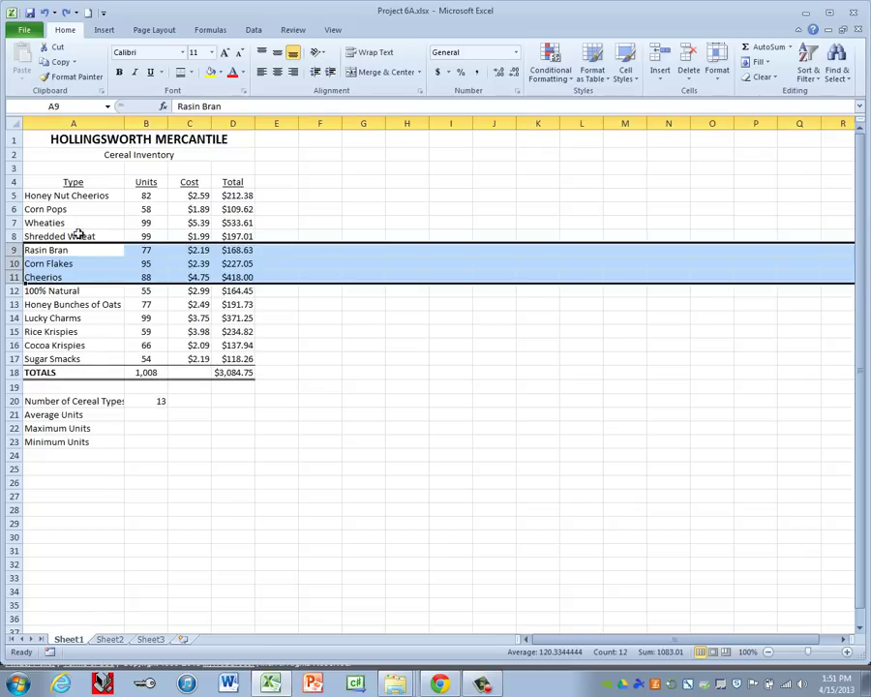
pyautogui.click(157, 399)
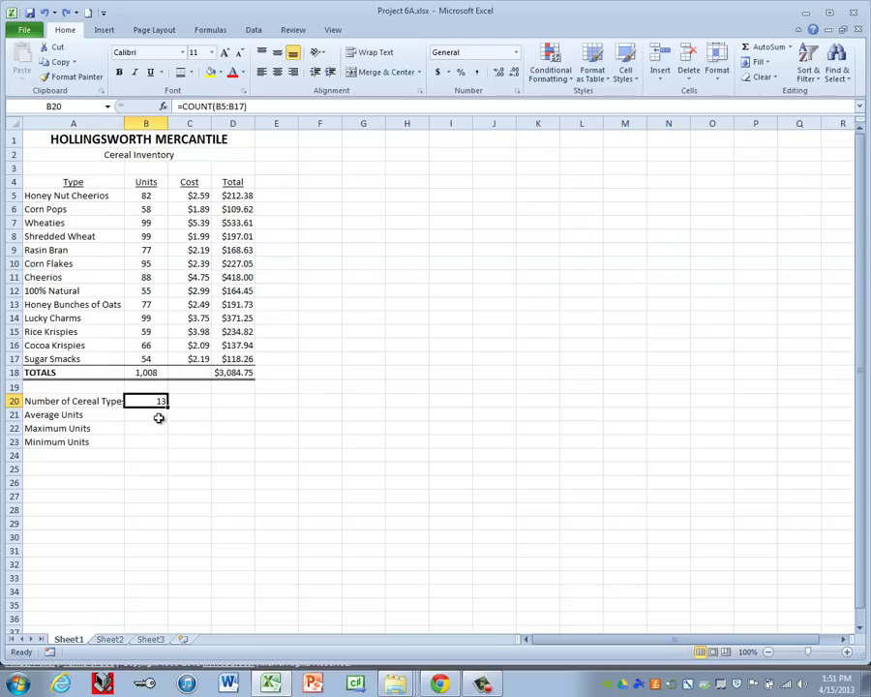
# Calculate the average units in B21 with the formula =AVERAGE(B5:B17)
pyautogui.click(159, 415)
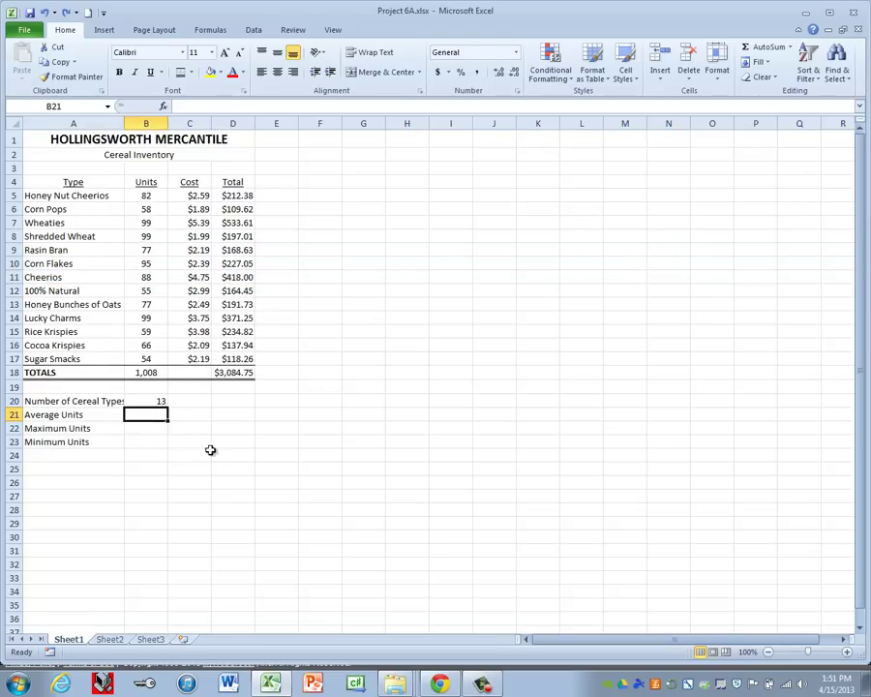
pyautogui.click(791, 51)
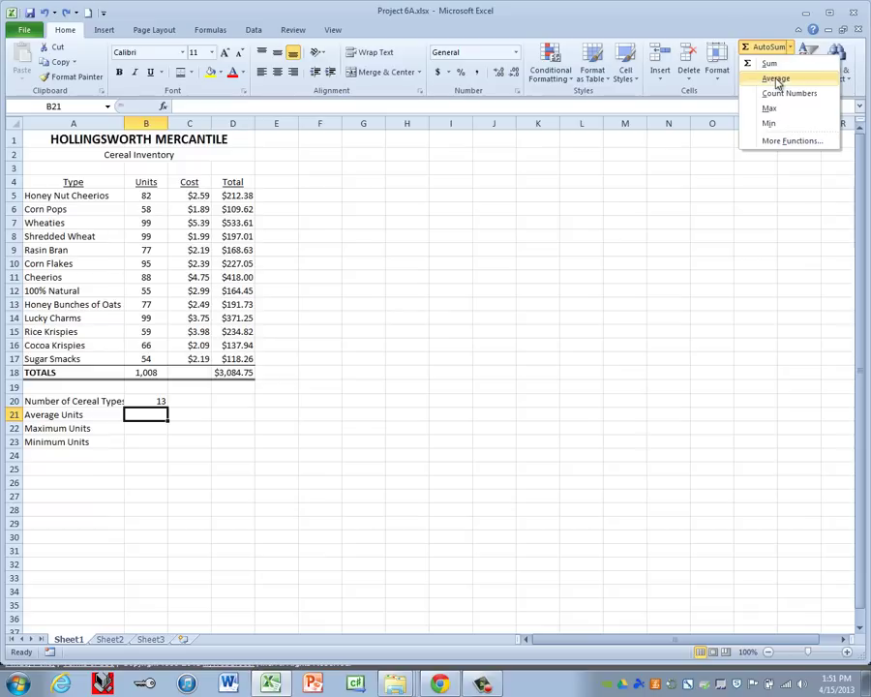
pyautogui.click(776, 80)
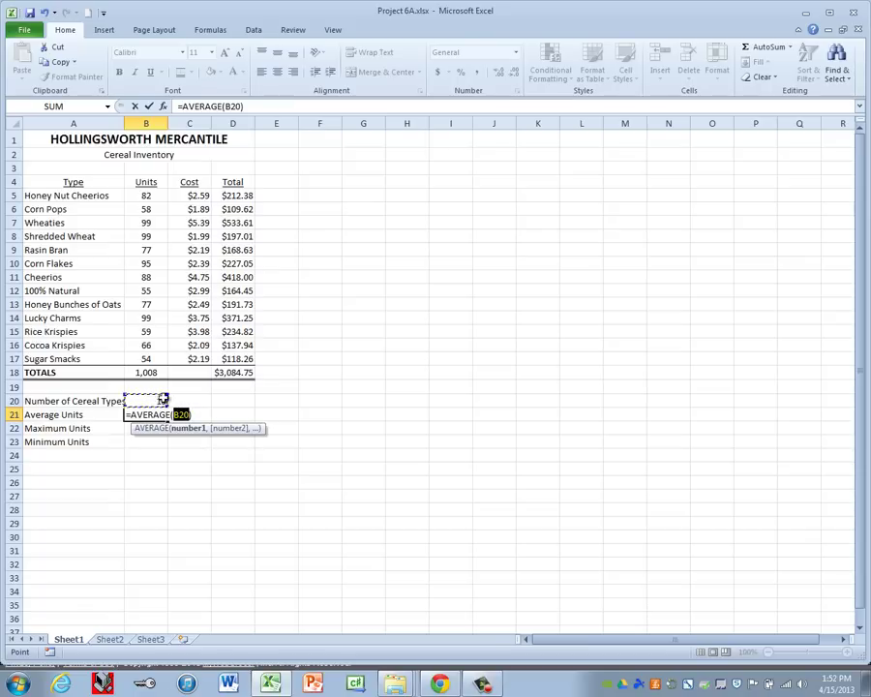
pyautogui.click(148, 196)
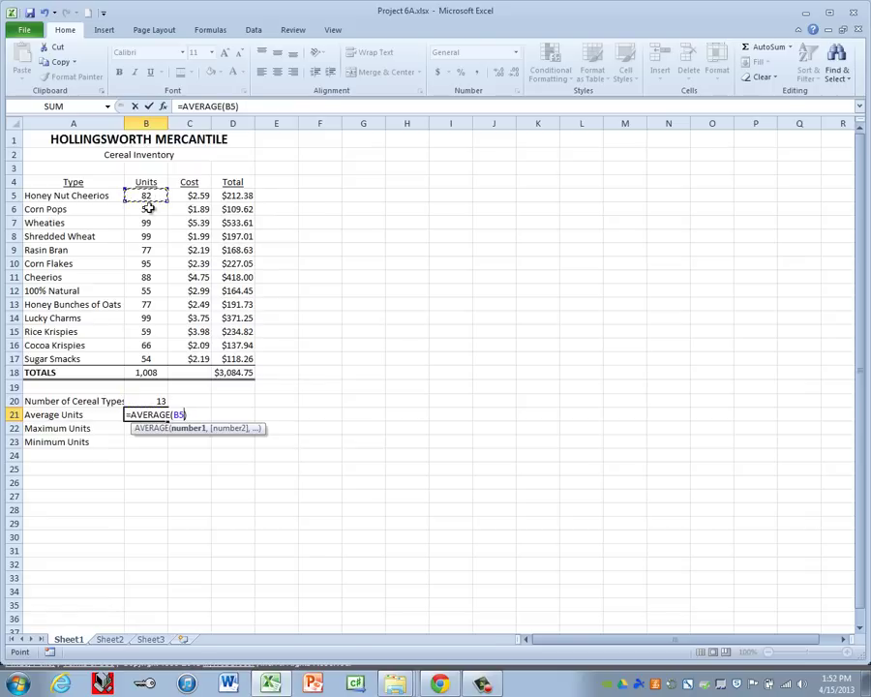
pyautogui.moveTo(149, 206); pyautogui.dragTo(152, 358)
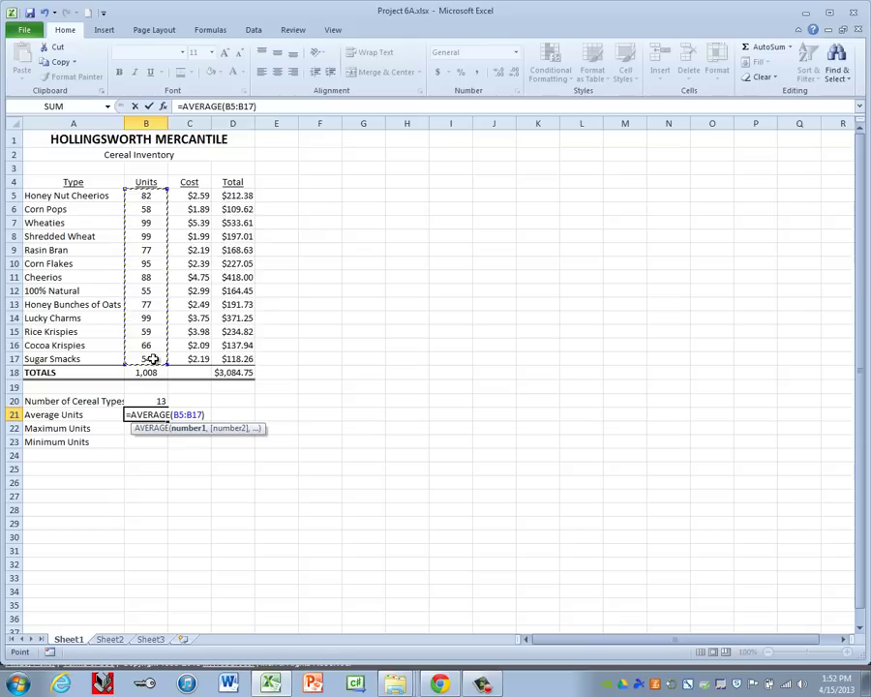
pyautogui.press('Return')
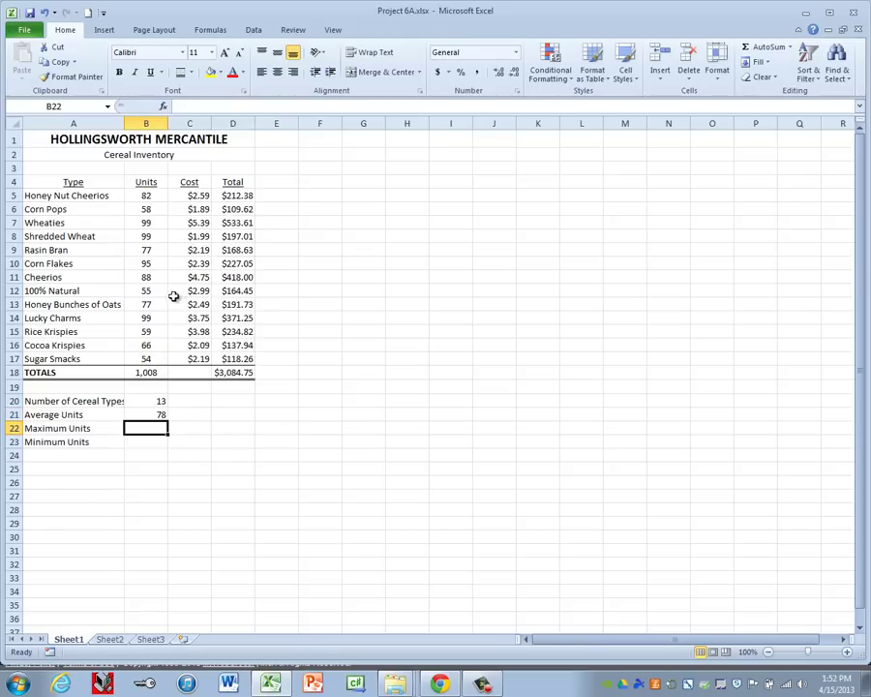
# Calculate the maximum units in B22 with the formula =MAX(B5:B17)
pyautogui.write('=')
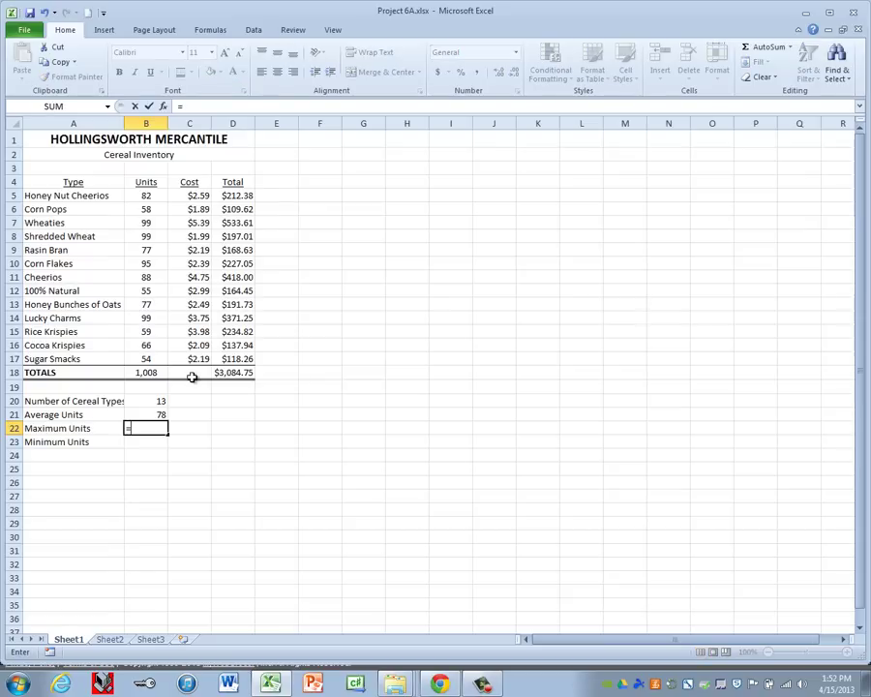
pyautogui.write('Max')
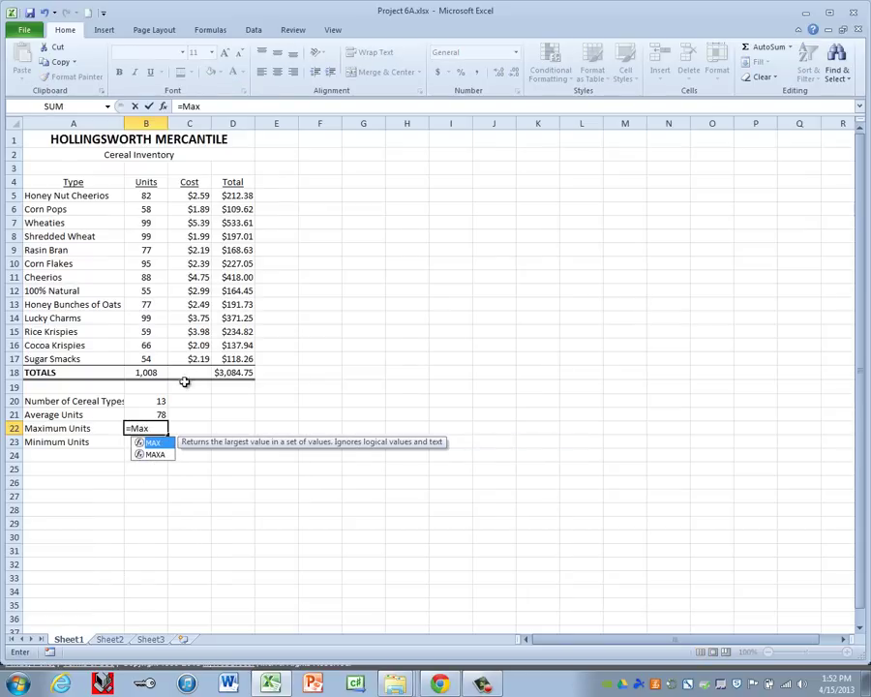
pyautogui.doubleClick(155, 443)
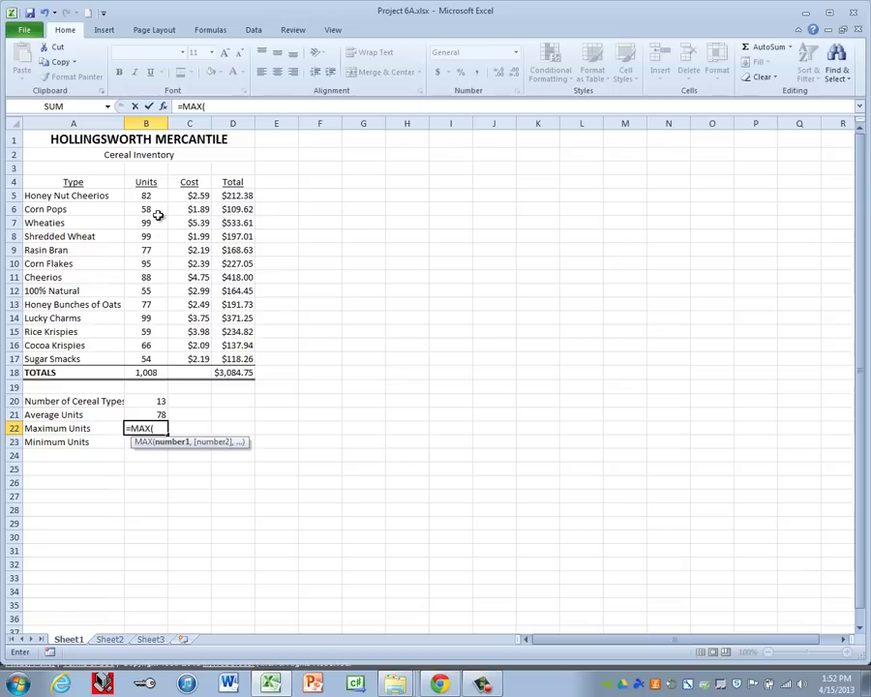
pyautogui.moveTo(147, 195); pyautogui.dragTo(154, 357)
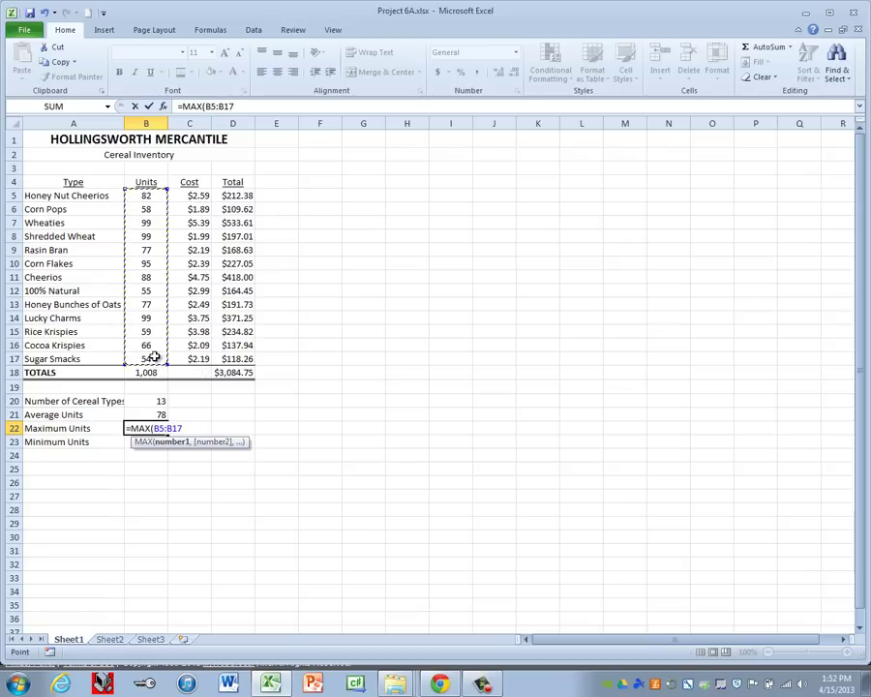
pyautogui.write(')')
pyautogui.press('Return')
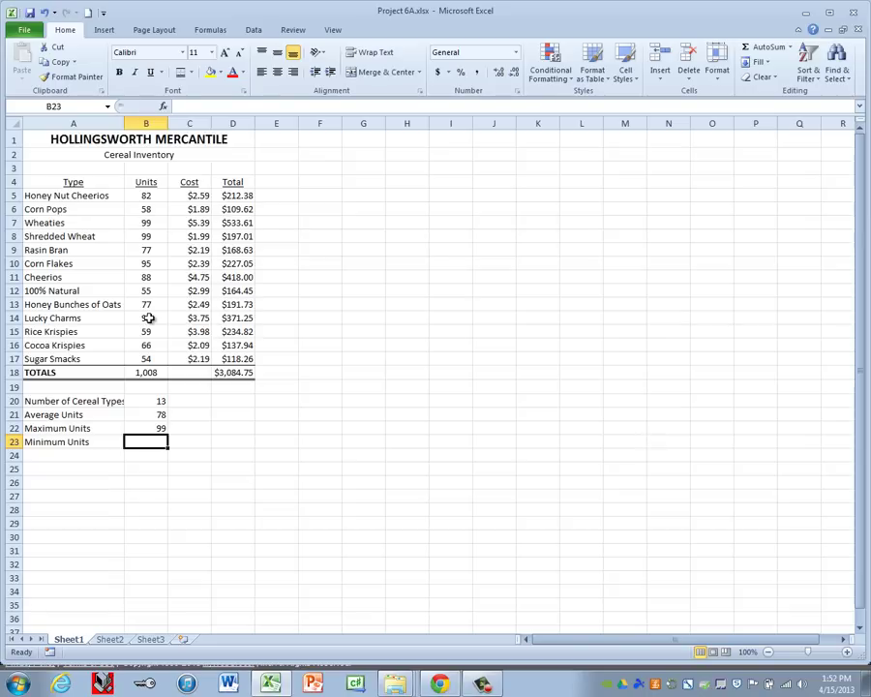
# Calculate the minimum units in B23 with the formula =MIN(B5:B17)
pyautogui.write('=')
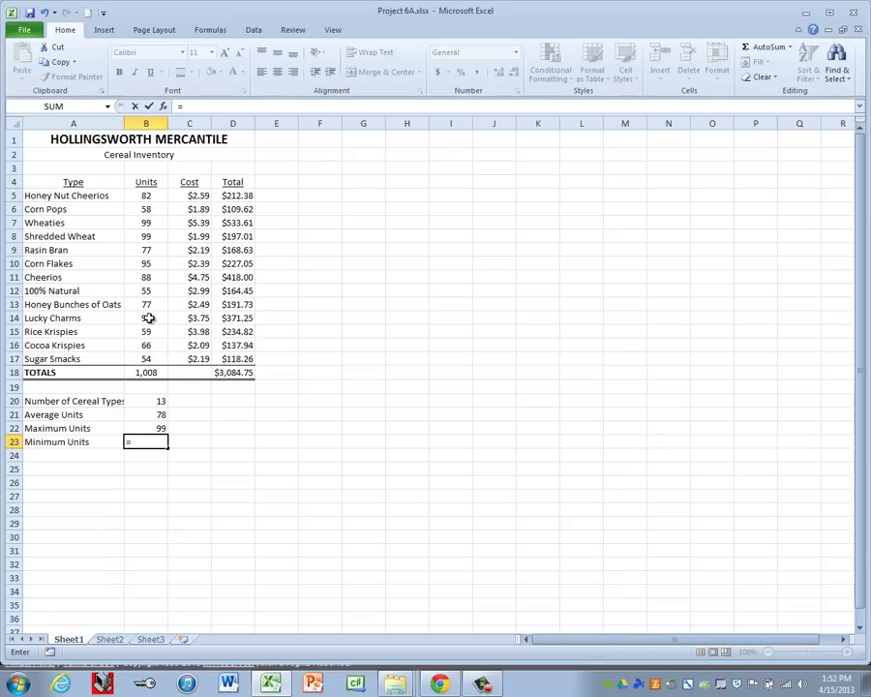
pyautogui.write('Min')
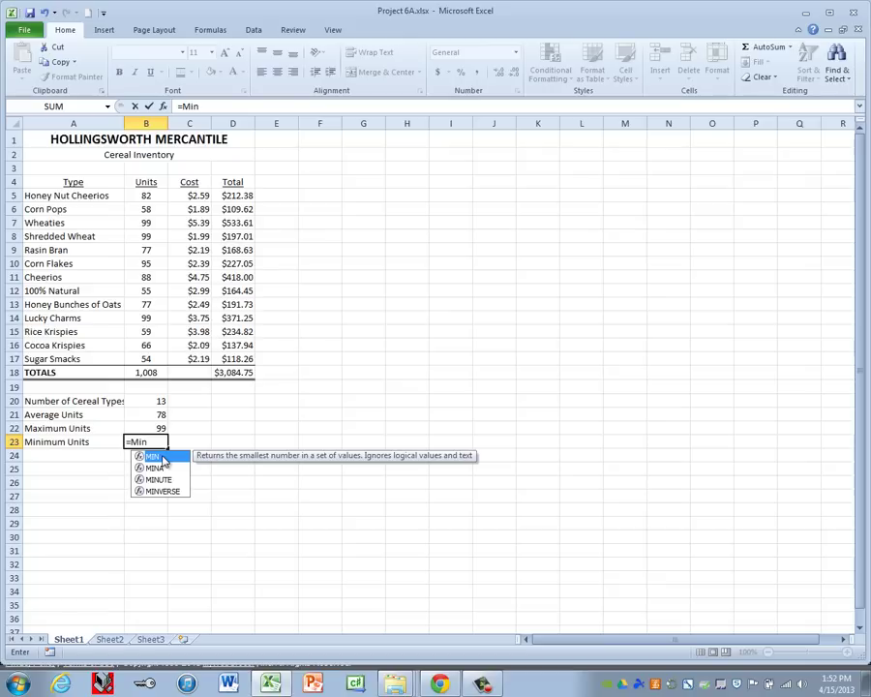
pyautogui.doubleClick(163, 458)
pyautogui.moveTo(147, 196); pyautogui.dragTo(150, 354)
pyautogui.write(')')
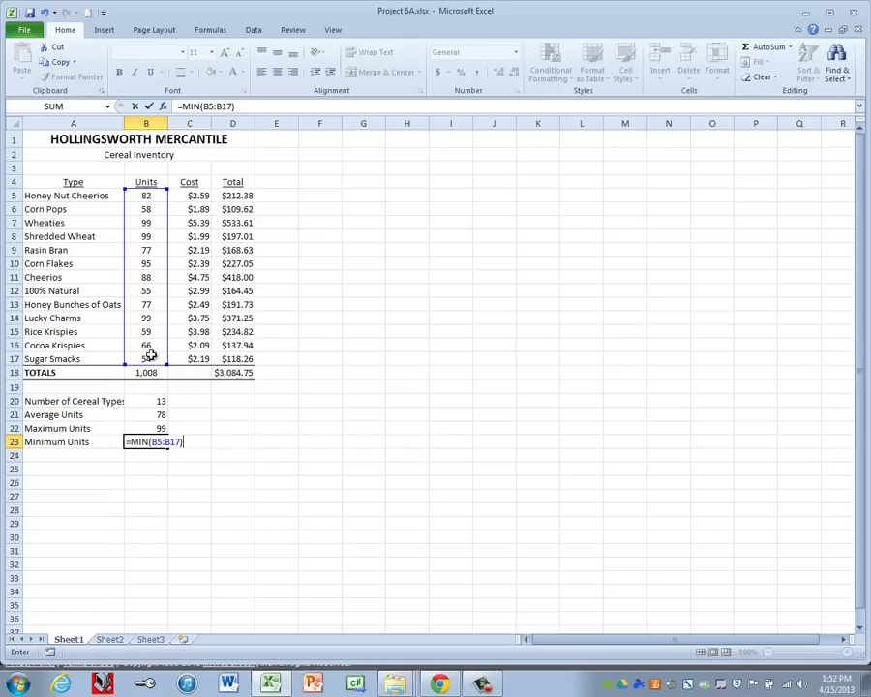
pyautogui.press('Return')
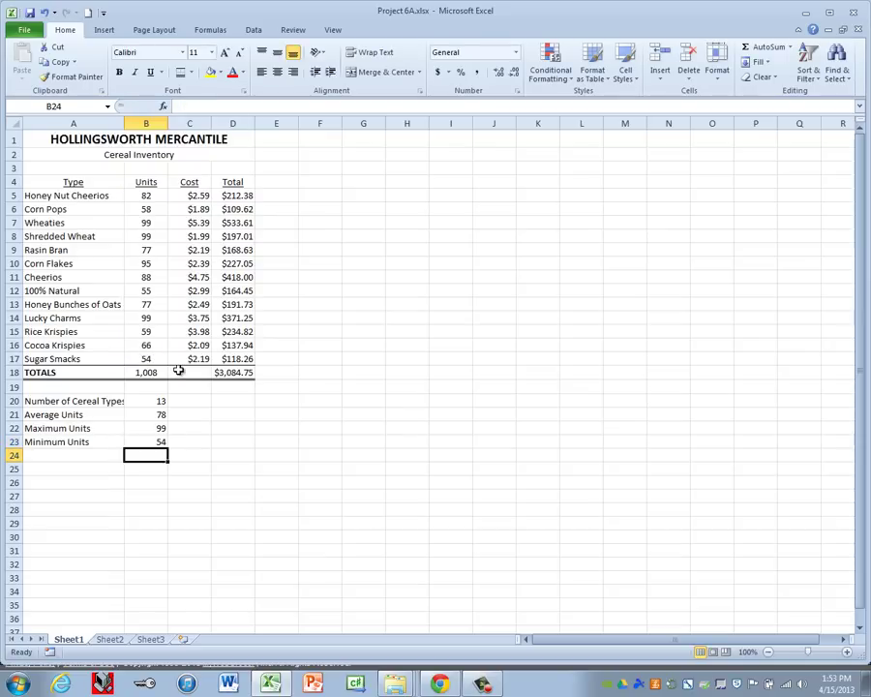
# Spell-check the whole sheet from A1, changing Rasin to Raisin and ignoring each flagged Krispies
pyautogui.hotkey('ctrl', 'Home')
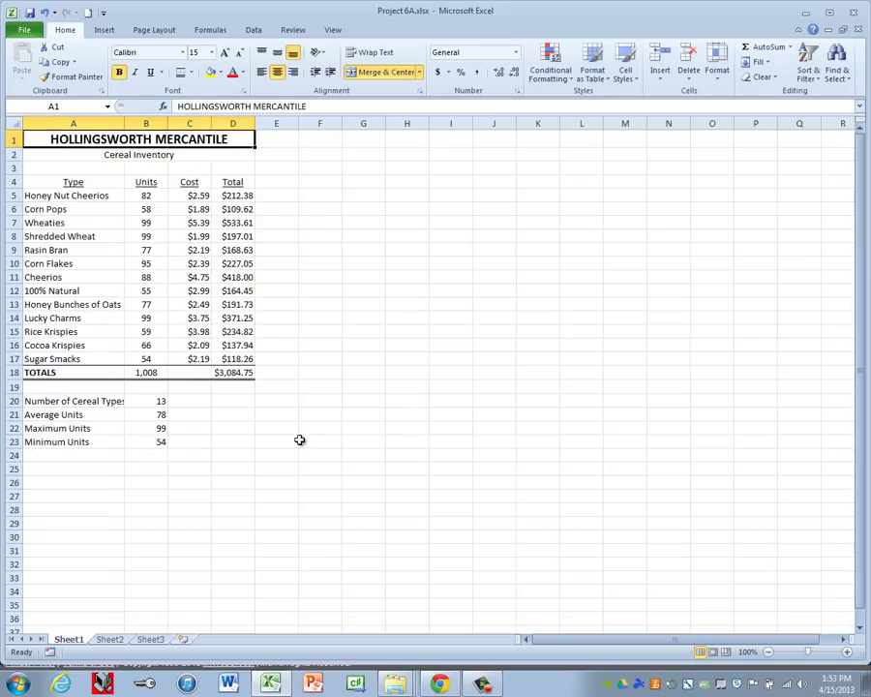
pyautogui.press('F7')
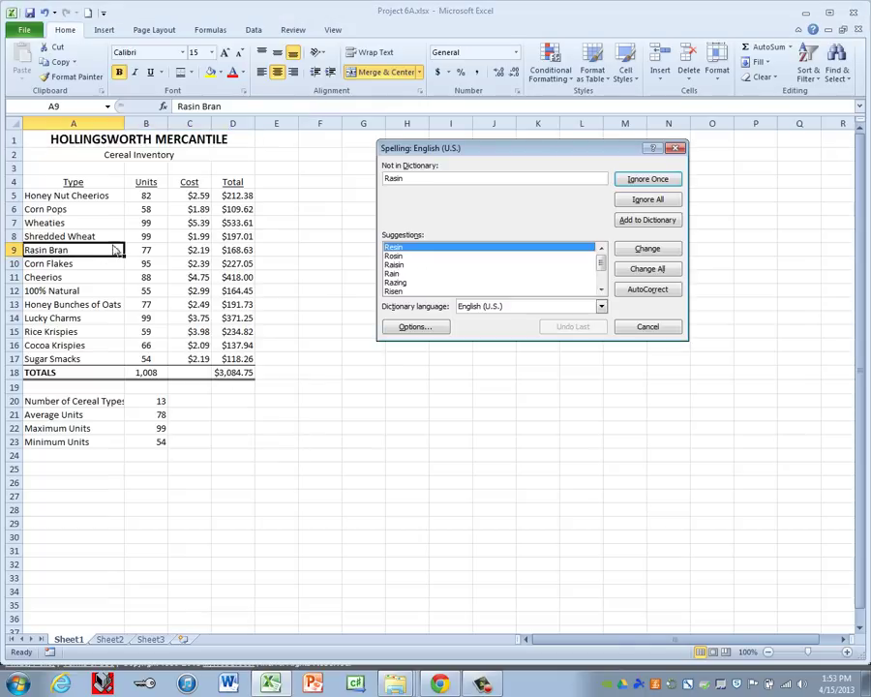
pyautogui.press('Down')
pyautogui.press('Down')
pyautogui.hotkey('alt', 'c')
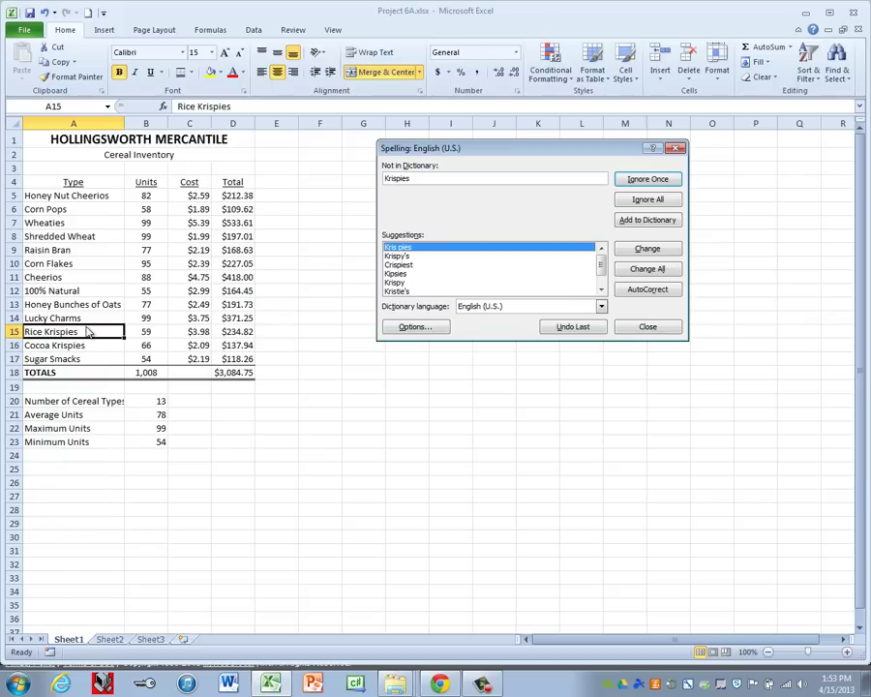
pyautogui.click(658, 180)
pyautogui.click(662, 181)
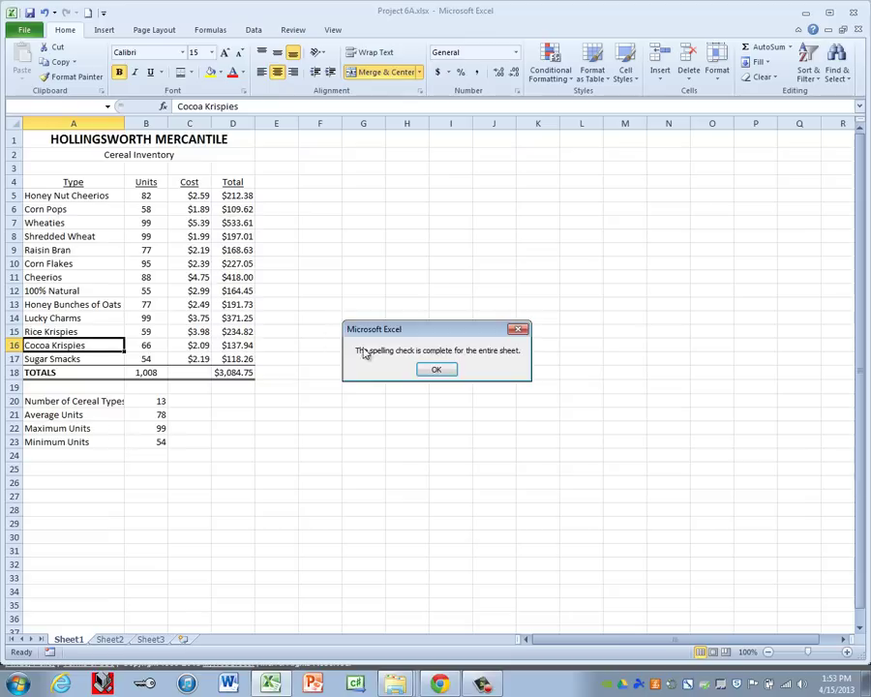
pyautogui.click(441, 368)
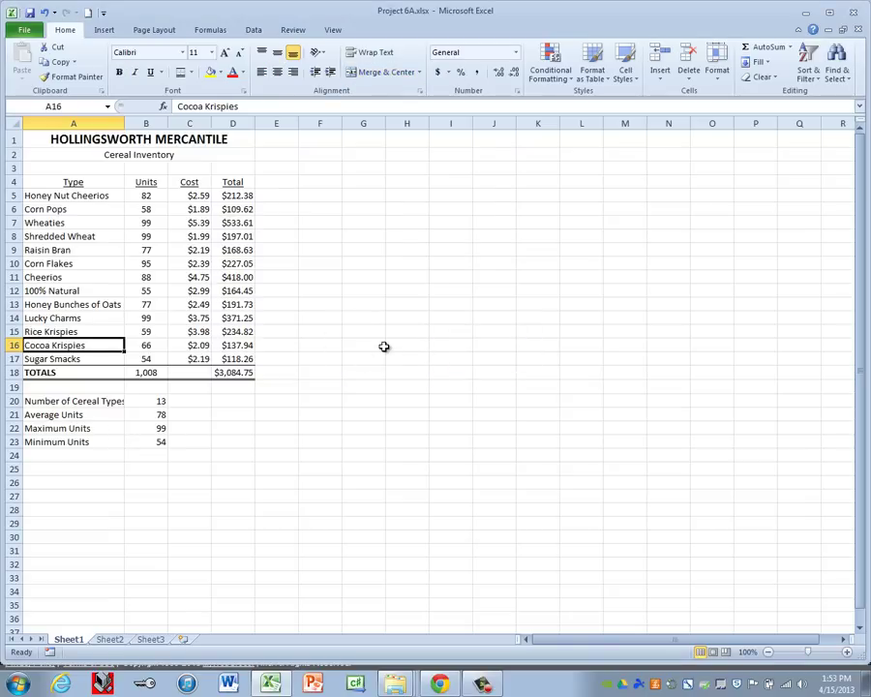
# Center the worksheet both horizontally and vertically on the printed page
pyautogui.click(155, 32)
pyautogui.click(322, 91)
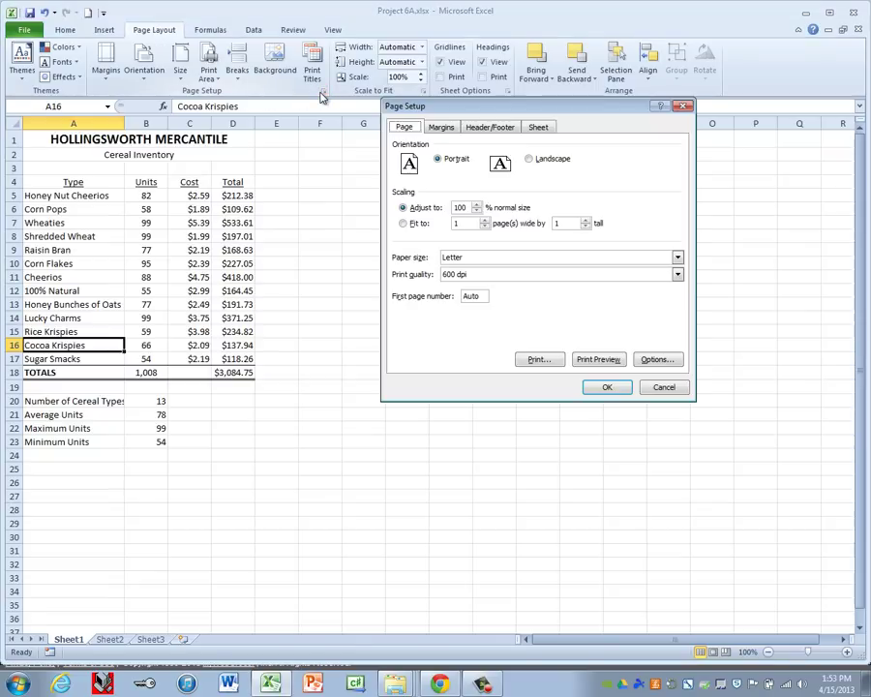
pyautogui.click(440, 127)
pyautogui.click(403, 316)
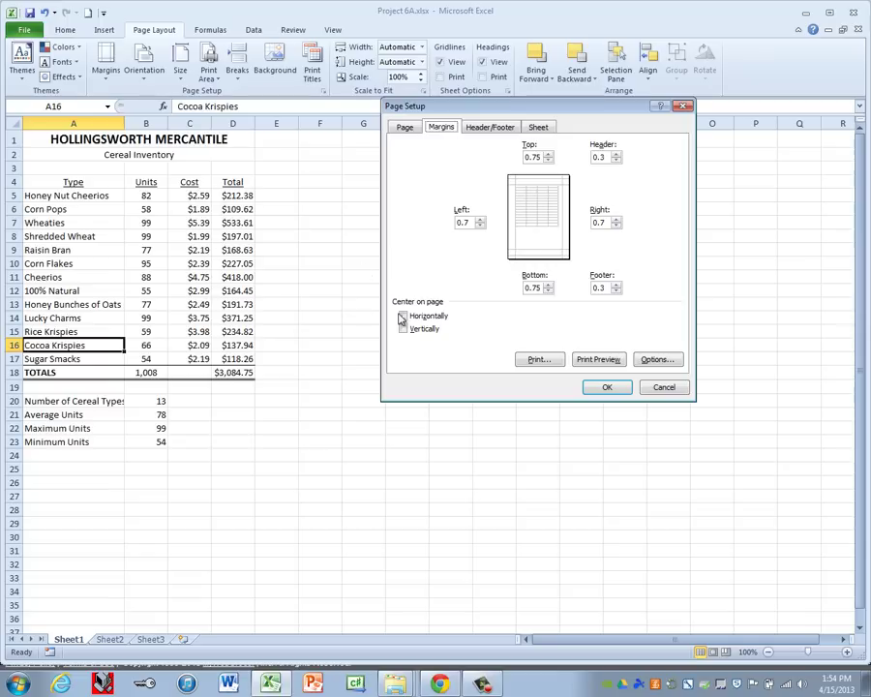
pyautogui.click(402, 329)
pyautogui.click(608, 388)
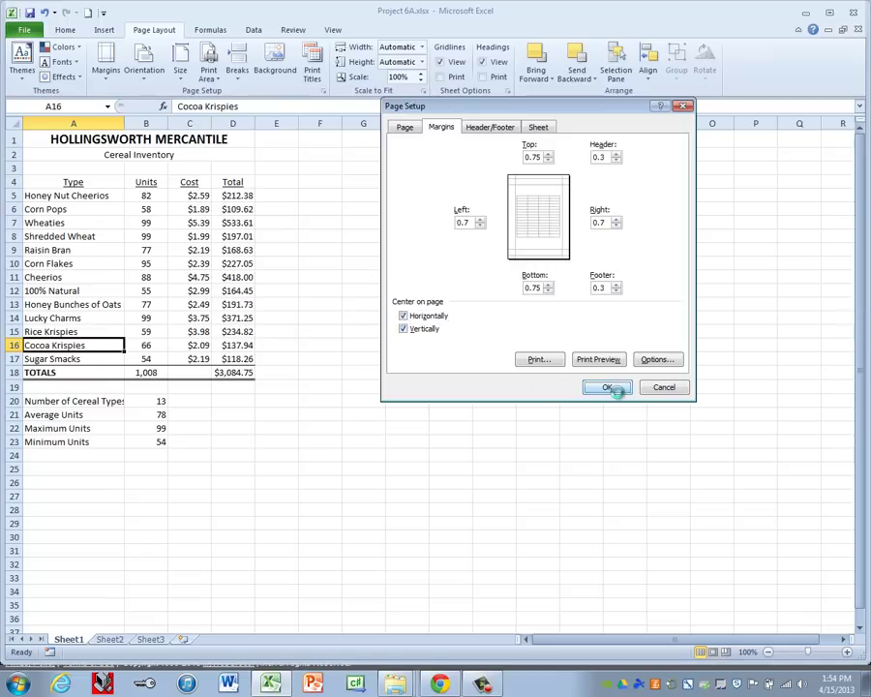
# Add a page header with Student Name at left, A1 in the center and the file name field at right
pyautogui.click(103, 29)
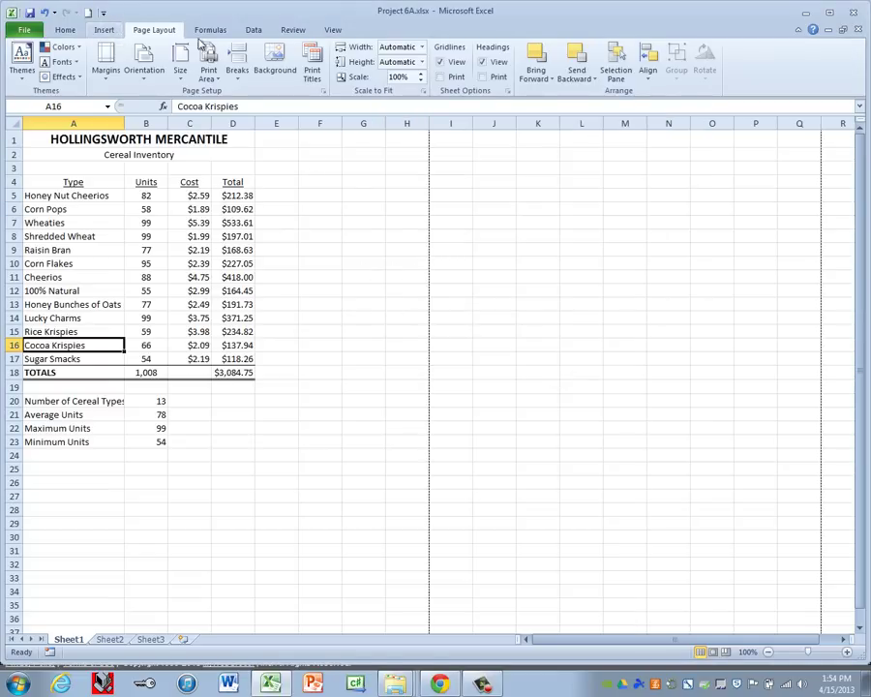
pyautogui.click(683, 66)
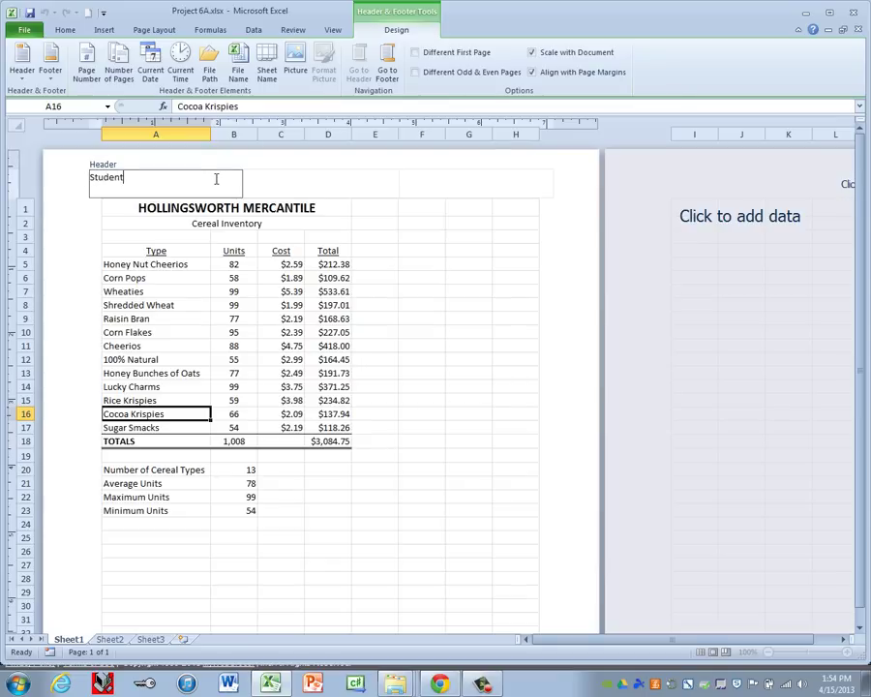
pyautogui.write('Student Name')
pyautogui.press('Tab')
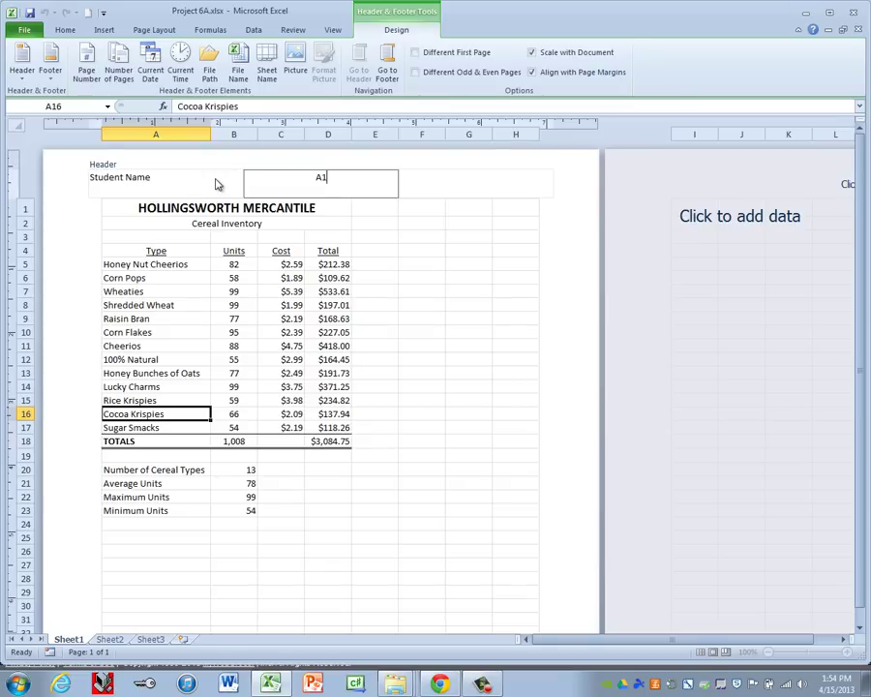
pyautogui.press('Tab')
pyautogui.click(238, 64)
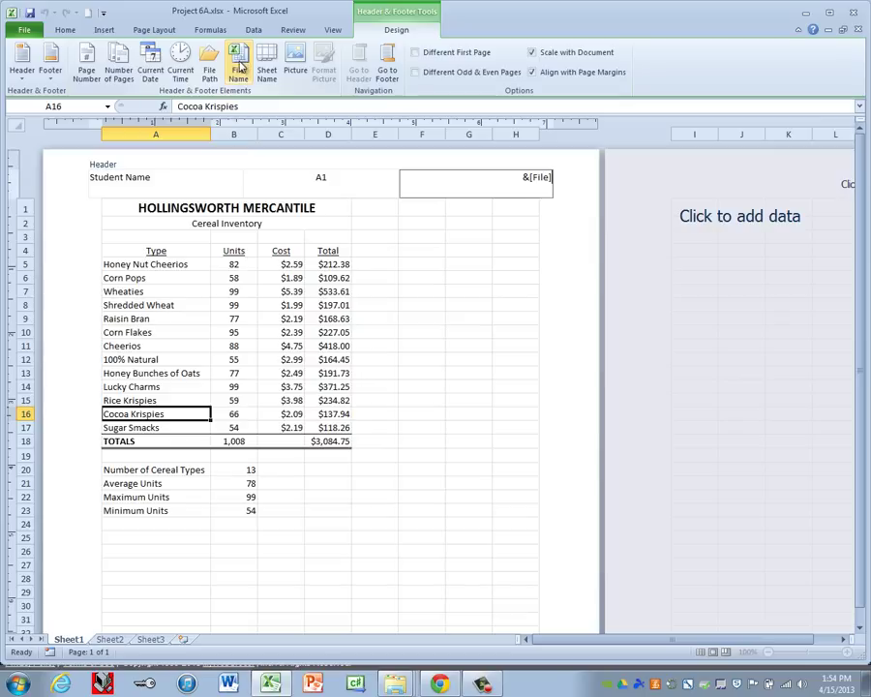
# Leave header editing and return the worksheet to Normal view
pyautogui.click(332, 30)
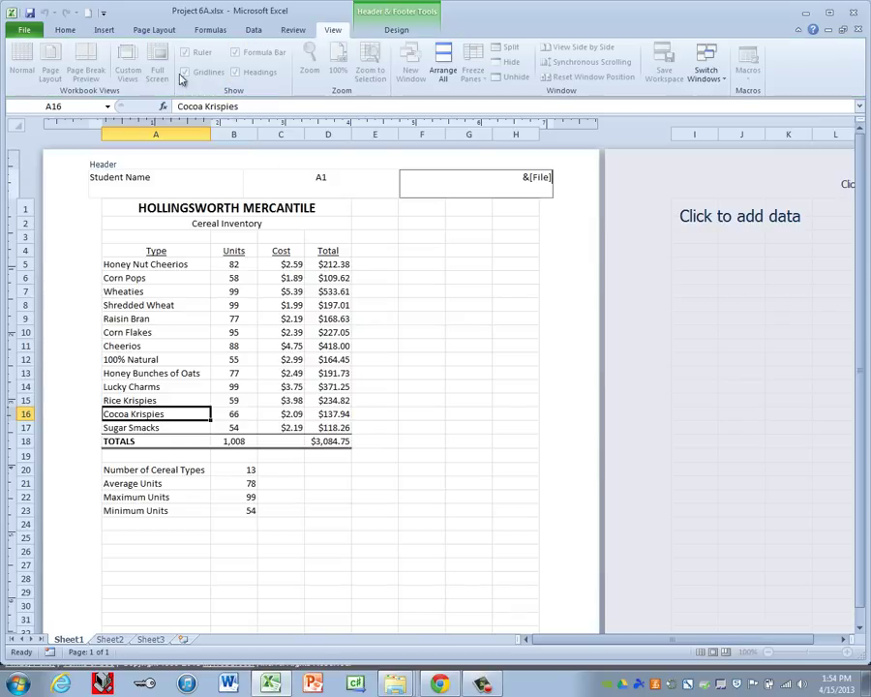
pyautogui.click(155, 229)
pyautogui.click(21, 65)
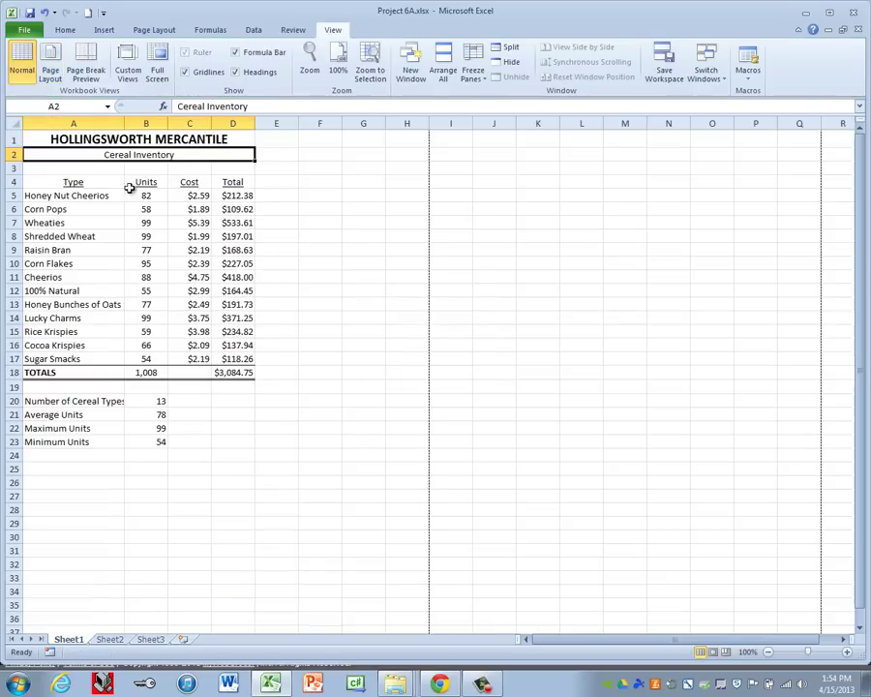
# Check the header and the page centering in the print preview
pyautogui.click(24, 30)
pyautogui.click(25, 33)
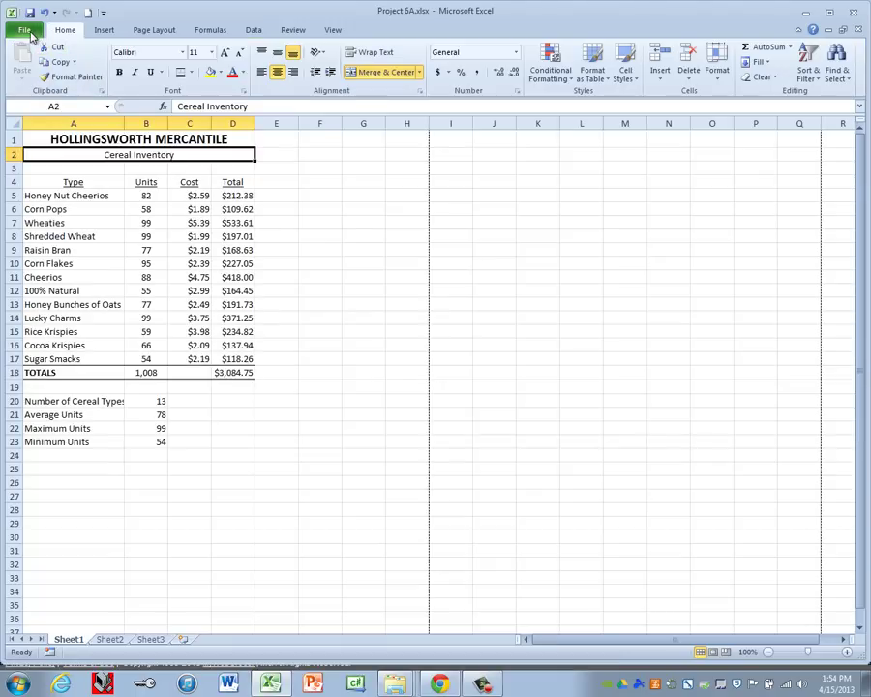
pyautogui.click(25, 29)
pyautogui.click(29, 211)
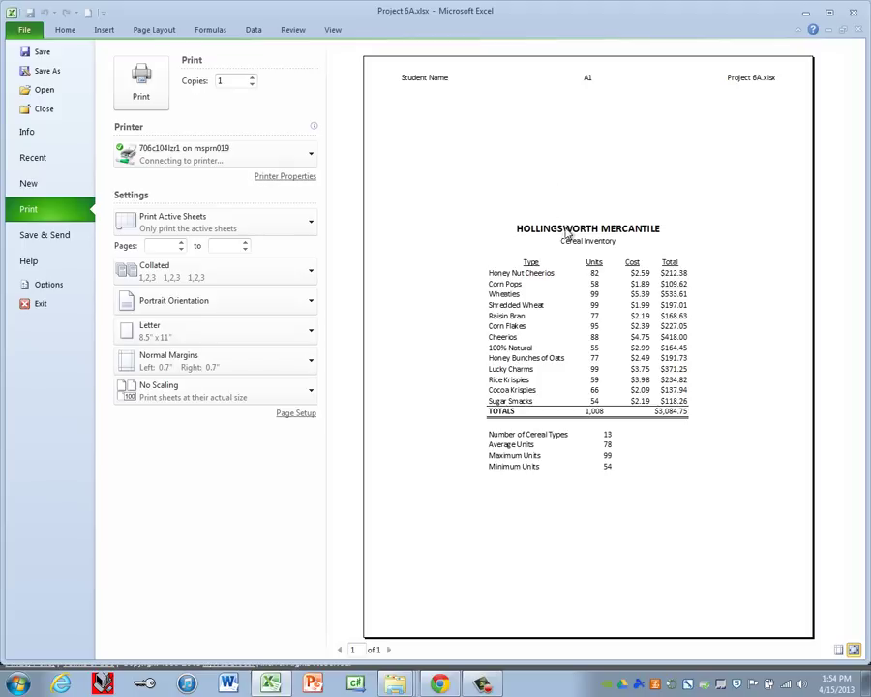
# Return to the worksheet and autofit the widths of columns A through D
pyautogui.click(65, 30)
pyautogui.moveTo(87, 124); pyautogui.dragTo(258, 126)
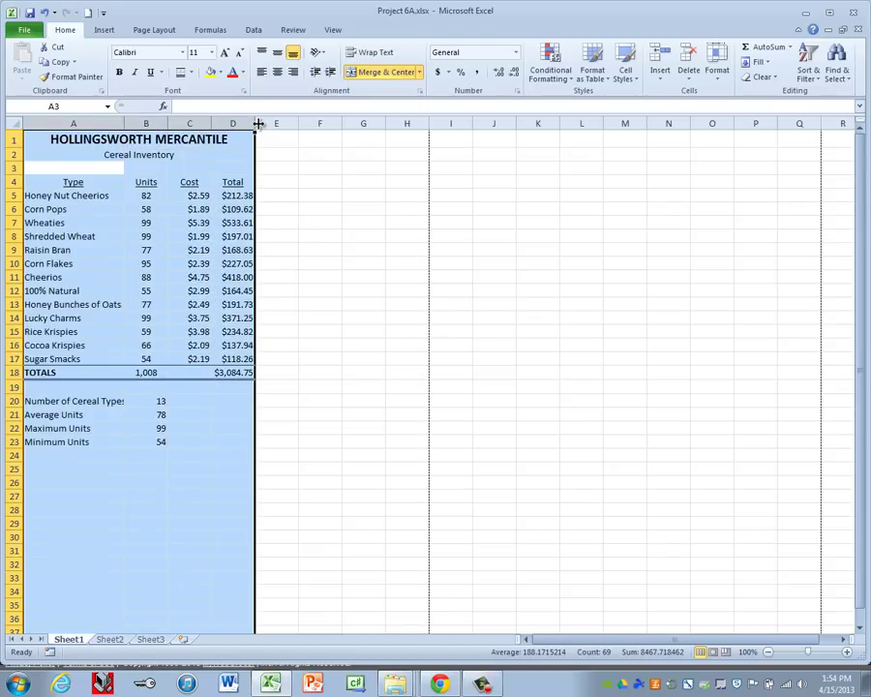
pyautogui.doubleClick(256, 124)
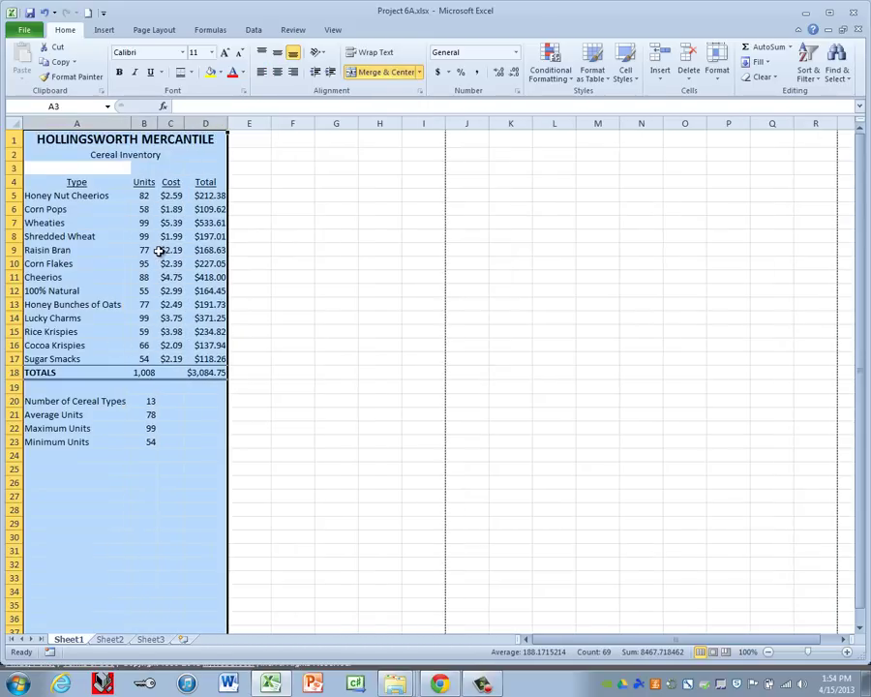
# Check the adjusted column widths in the print preview and save the workbook
pyautogui.click(27, 31)
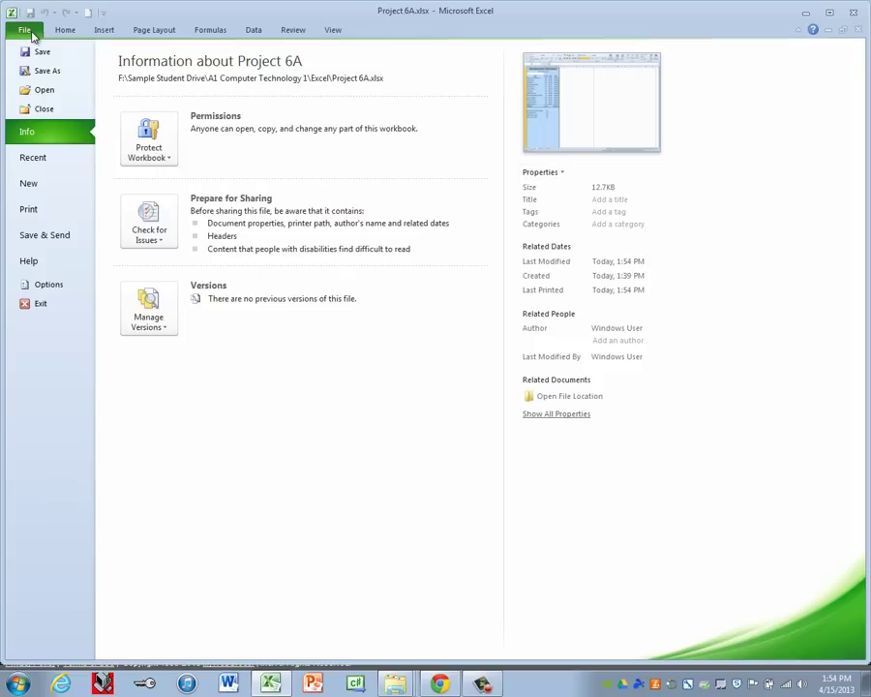
pyautogui.click(38, 209)
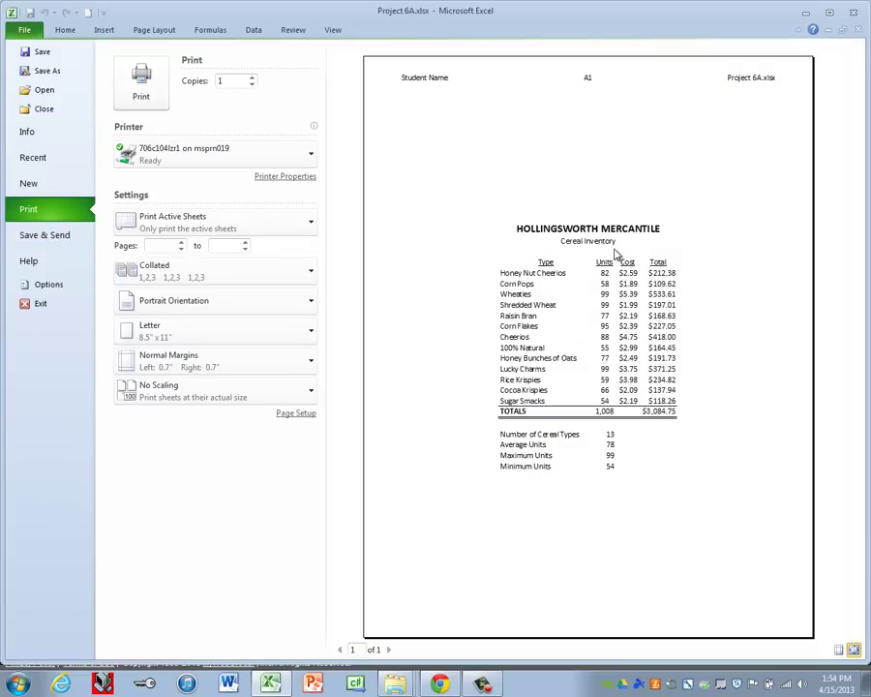
pyautogui.click(54, 55)
# Publish the workbook as a PDF named Project 6A.pdf in the Excel folder
pyautogui.click(24, 29)
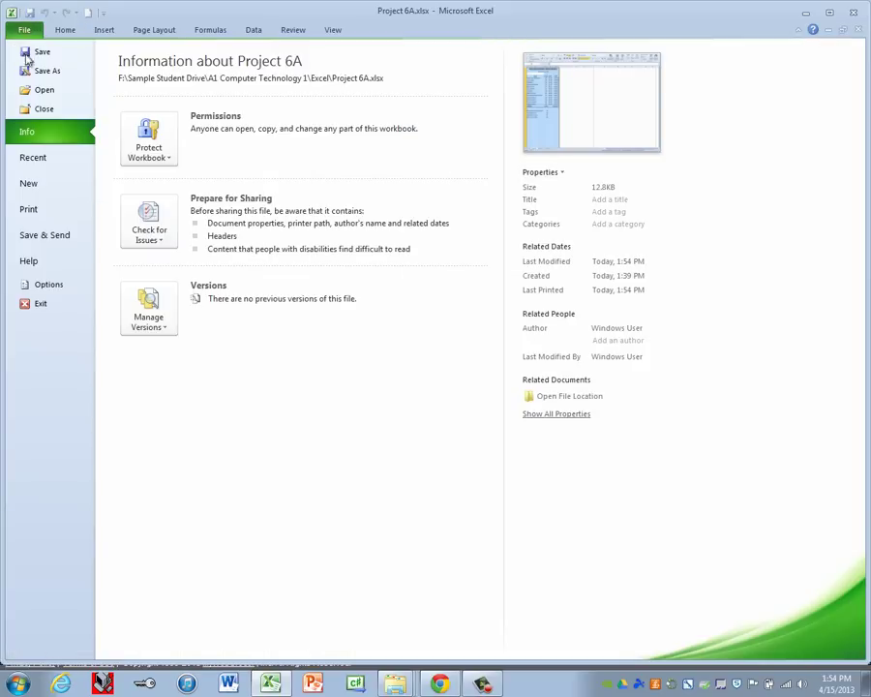
pyautogui.click(42, 242)
pyautogui.click(185, 250)
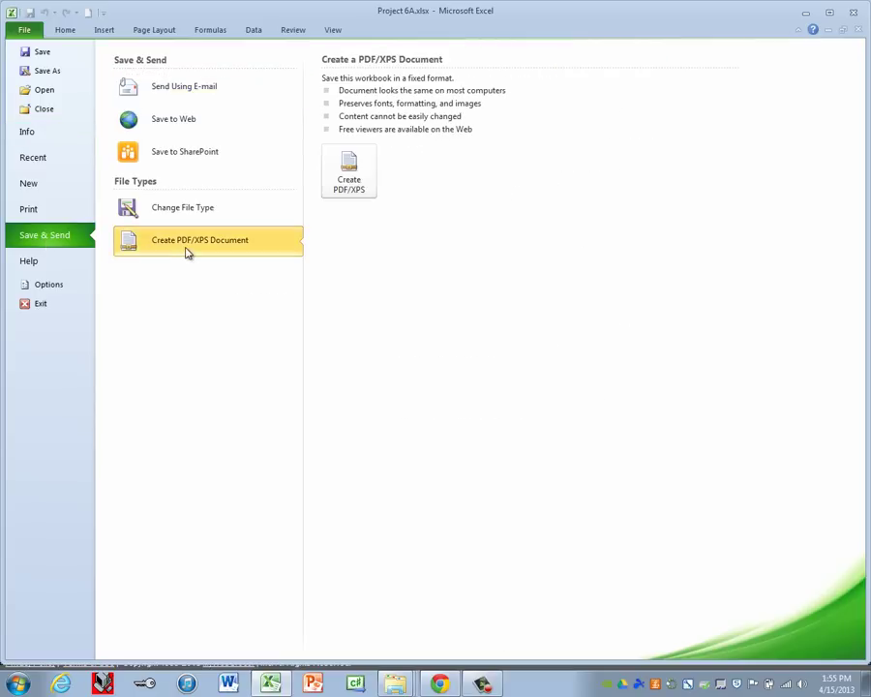
pyautogui.click(348, 184)
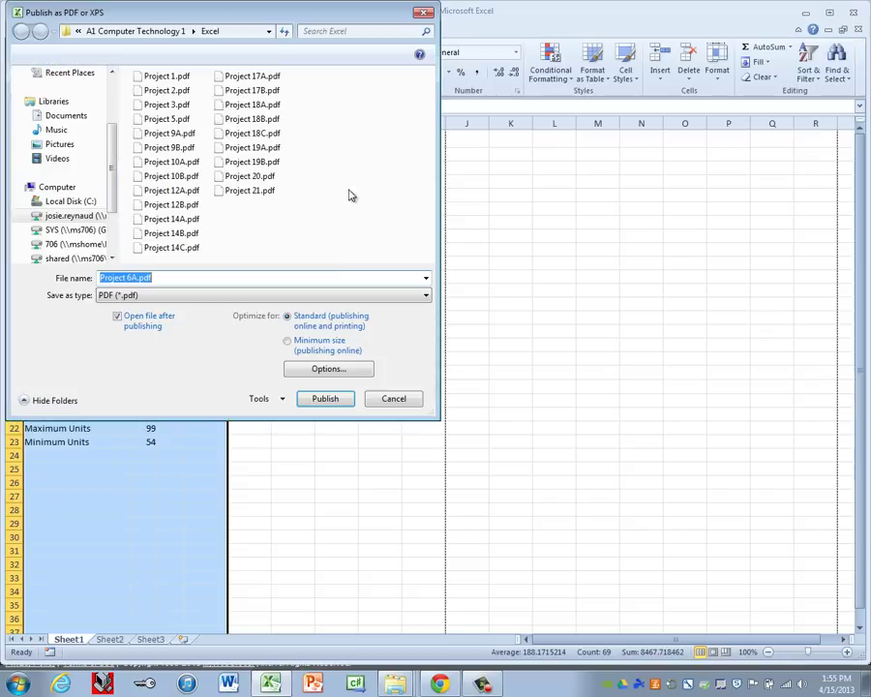
pyautogui.click(324, 400)
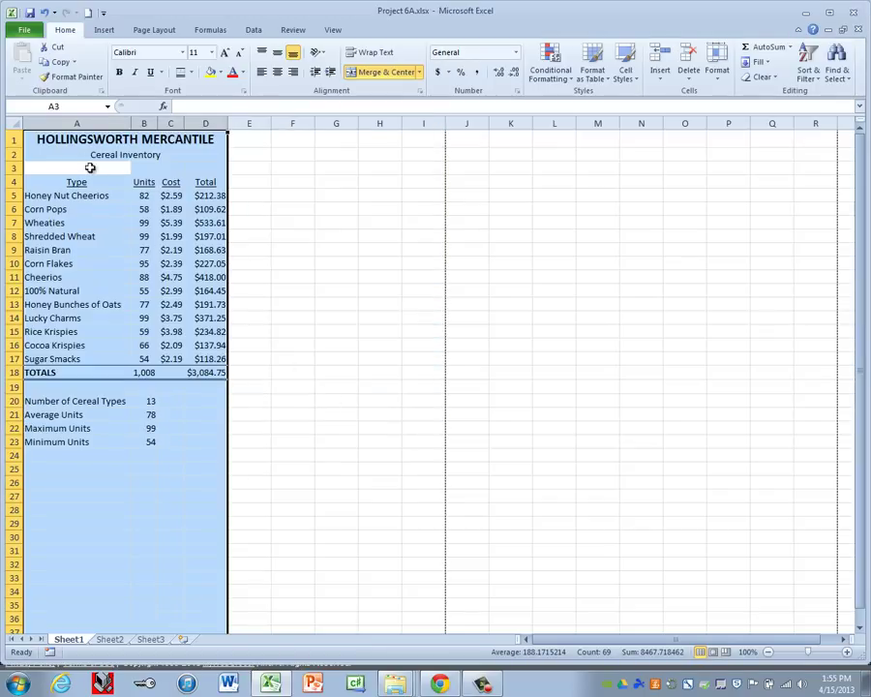
# Display the sheet's formulas instead of their values and autofit columns A through D
pyautogui.click(37, 140)
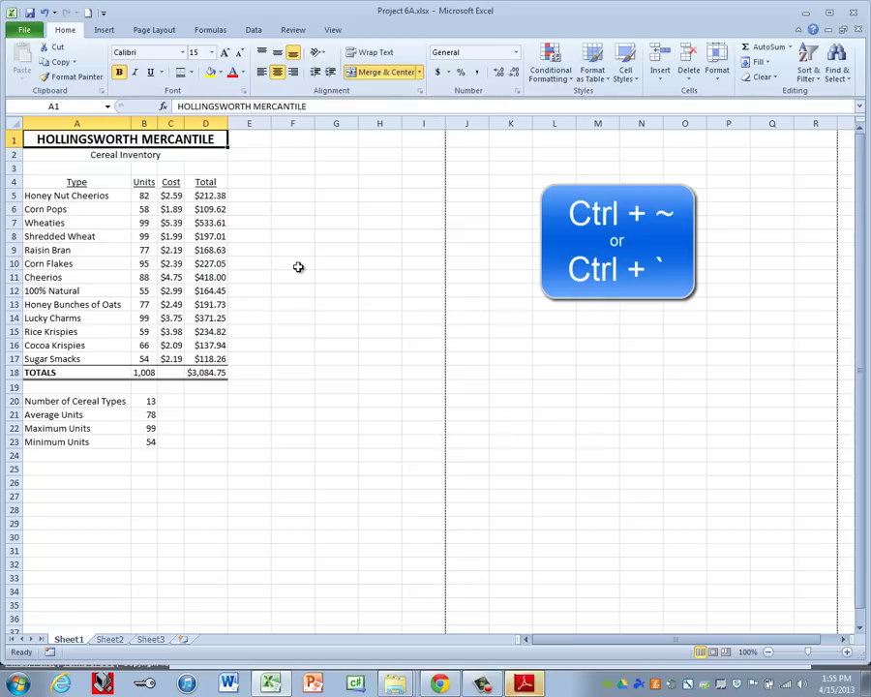
pyautogui.hotkey('ctrl', '`')
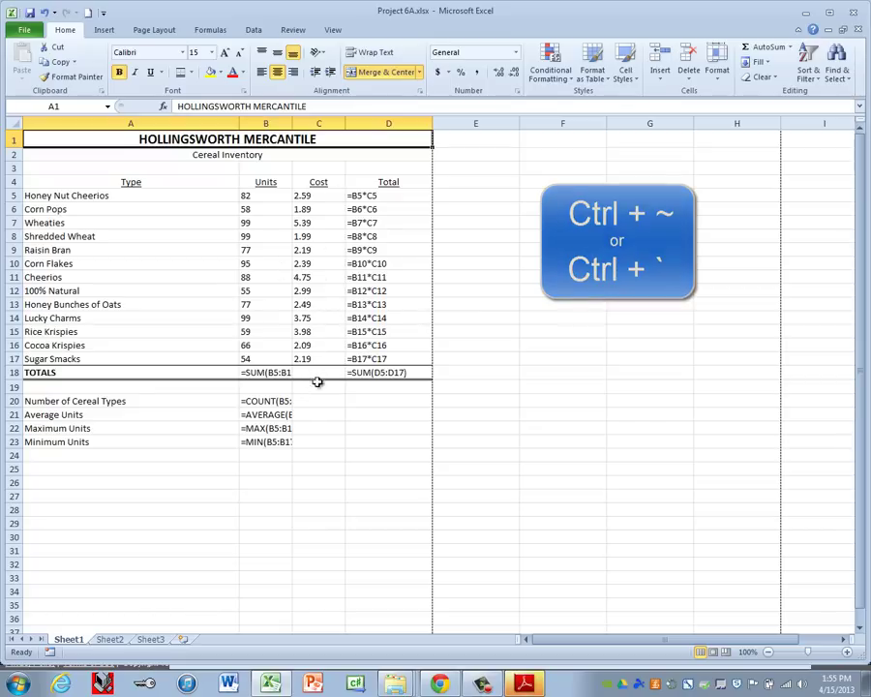
pyautogui.moveTo(124, 123); pyautogui.dragTo(431, 122)
pyautogui.doubleClick(432, 121)
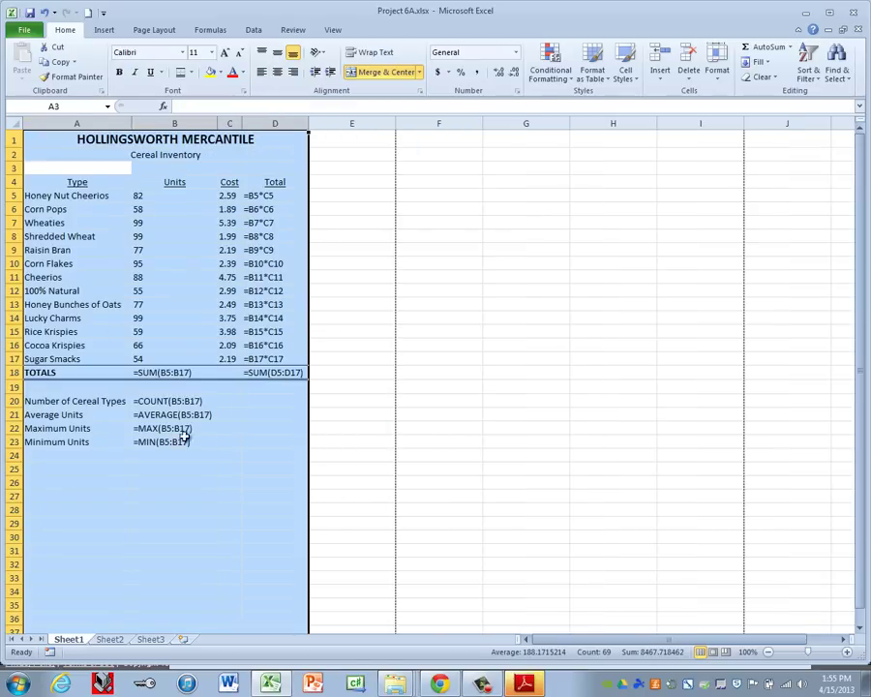
pyautogui.click(73, 139)
# Save a copy of the formula version of the workbook as Project 6B.xlsx
pyautogui.click(23, 29)
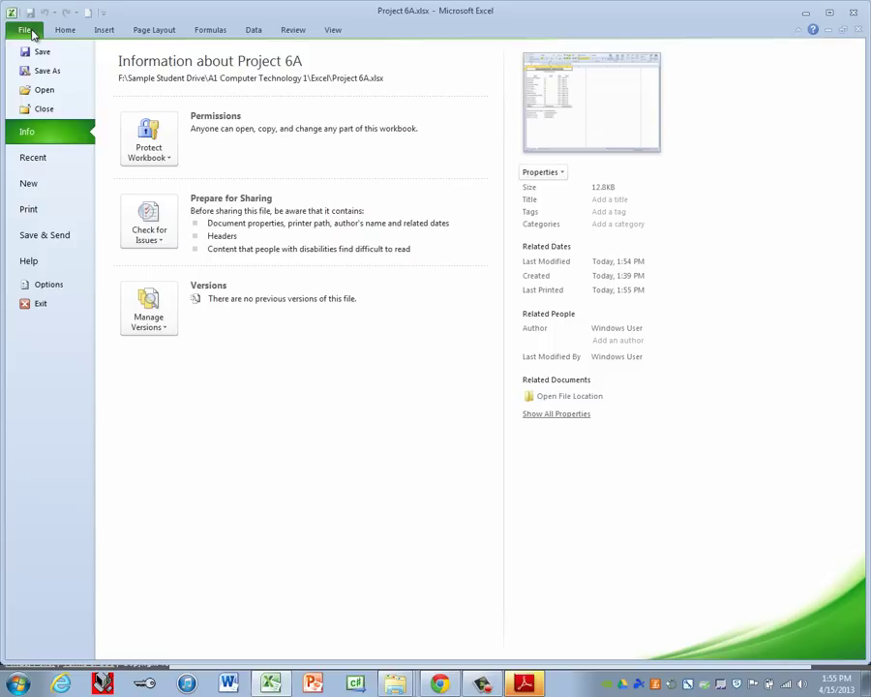
pyautogui.click(39, 71)
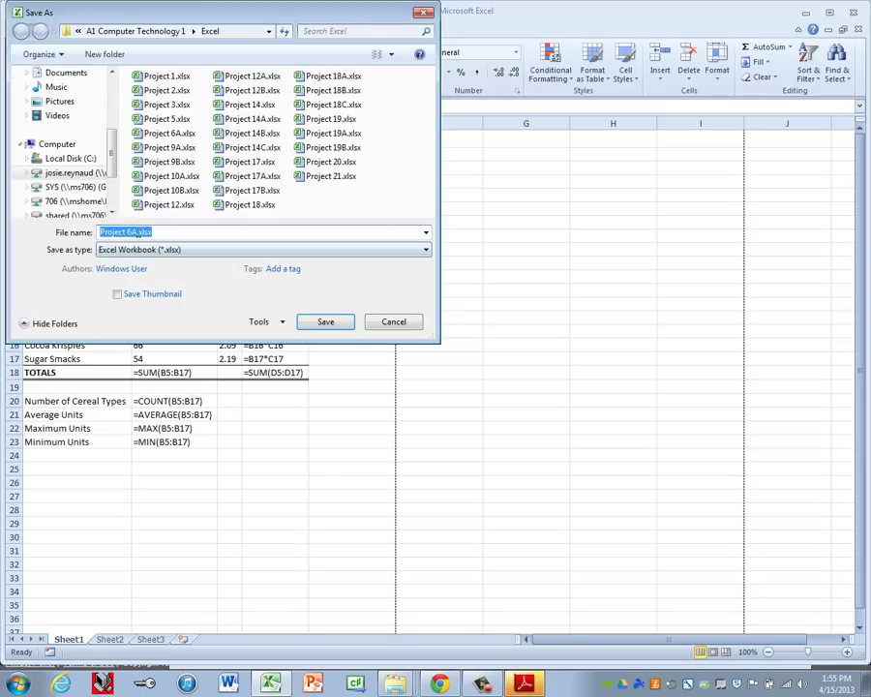
pyautogui.press('Right')
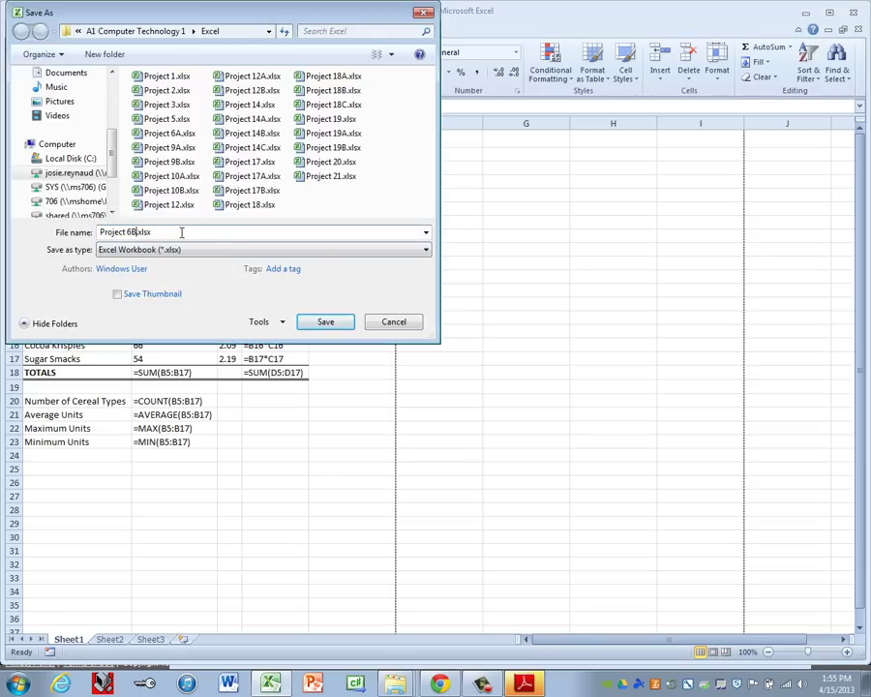
pyautogui.press('Return')
# Publish the formula version as a PDF named Project 6B.pdf in the Excel folder
pyautogui.click(21, 29)
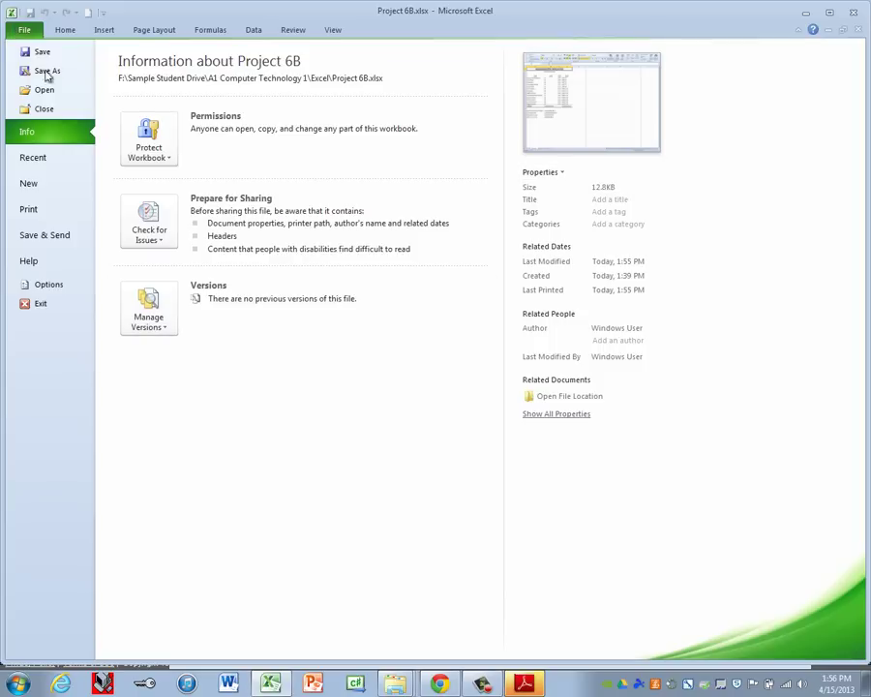
pyautogui.click(50, 235)
pyautogui.click(167, 237)
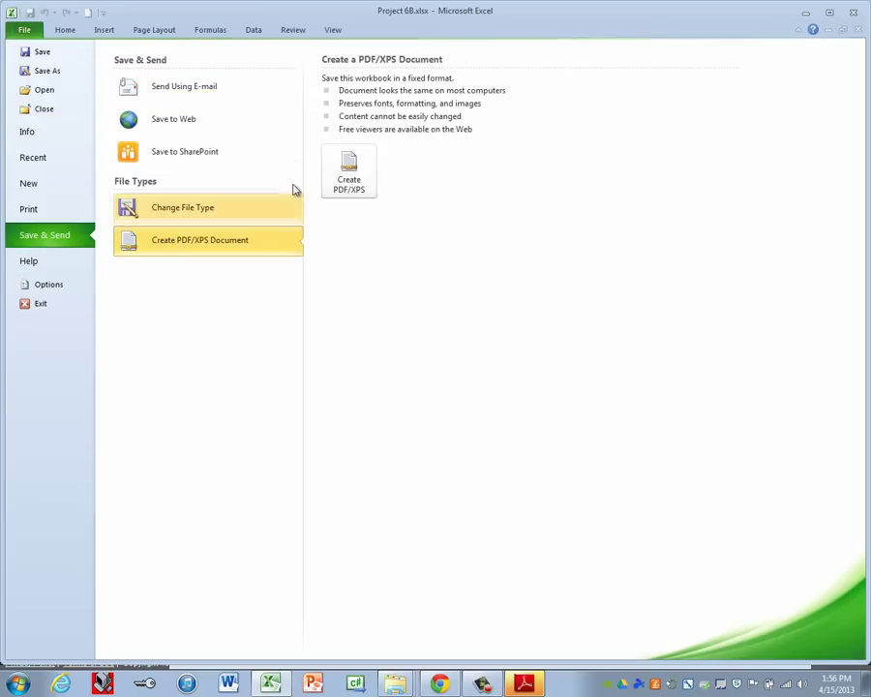
pyautogui.click(348, 171)
pyautogui.click(334, 403)
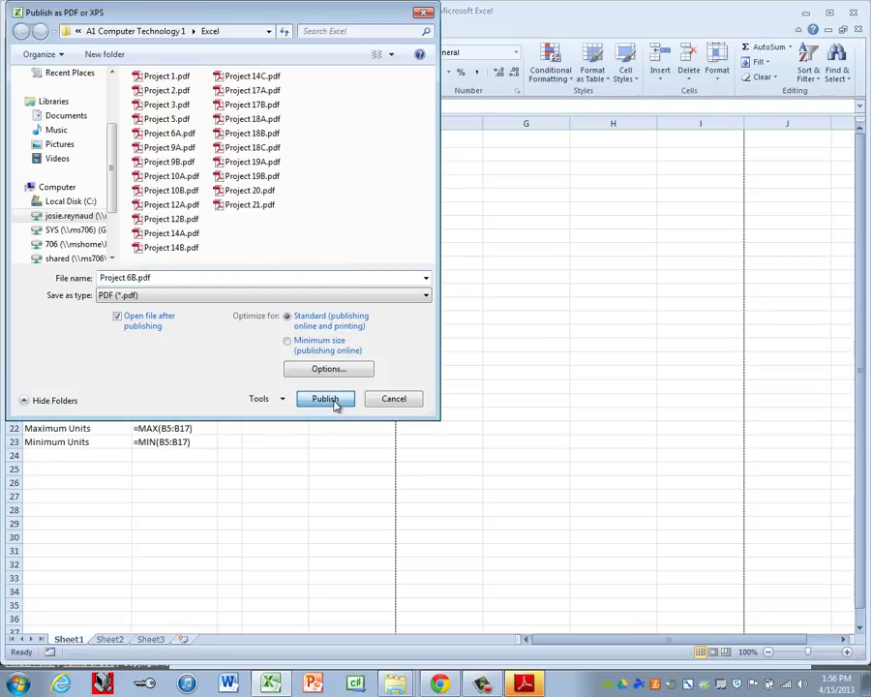